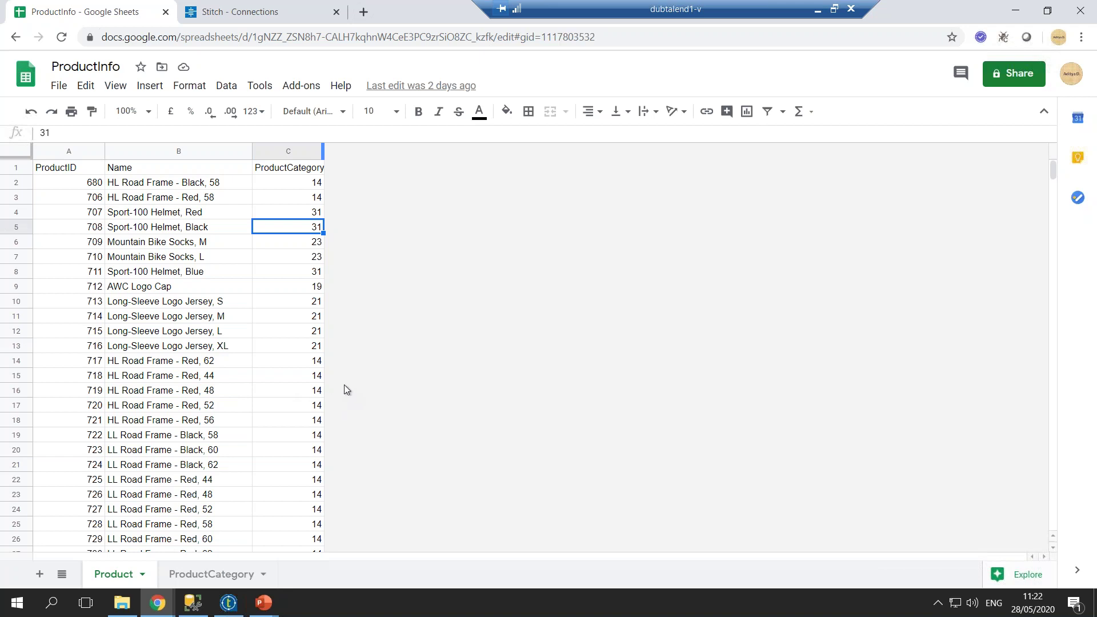
# Switch to the Snowflake console and create a new database named PRODUCTS.
pyautogui.hotkey('alt', 'Tab')
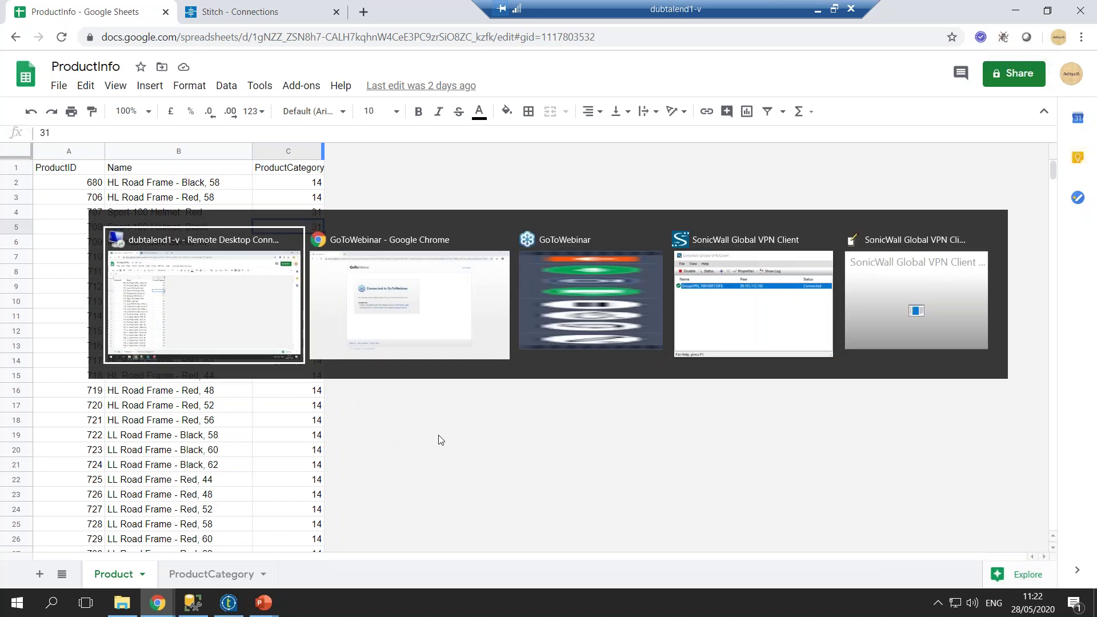
pyautogui.hotkey('alt', 'Tab')
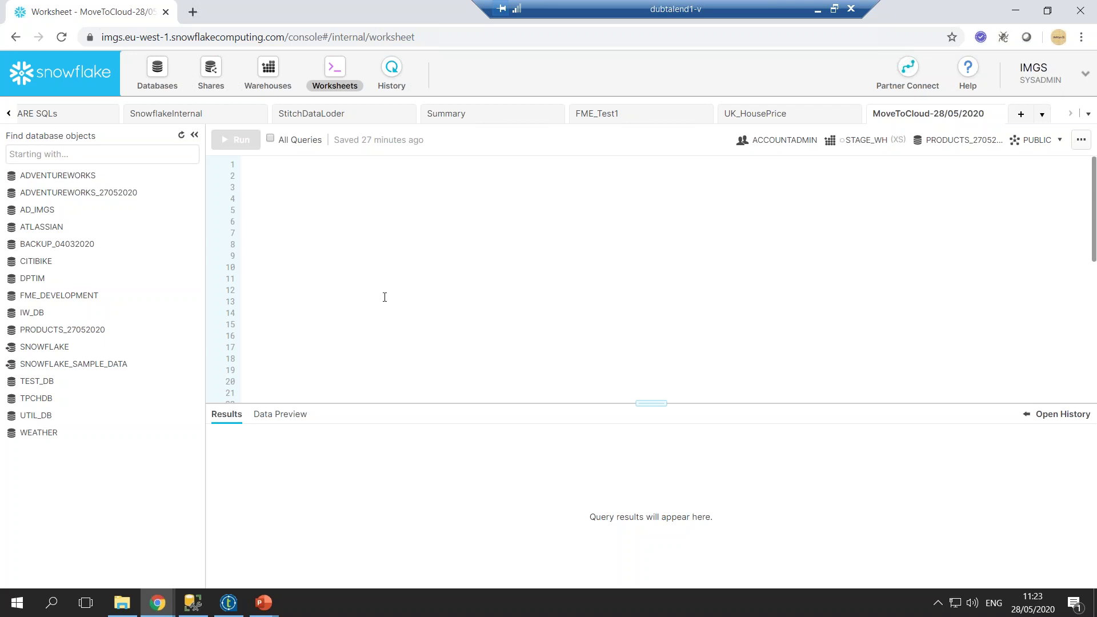
pyautogui.click(156, 77)
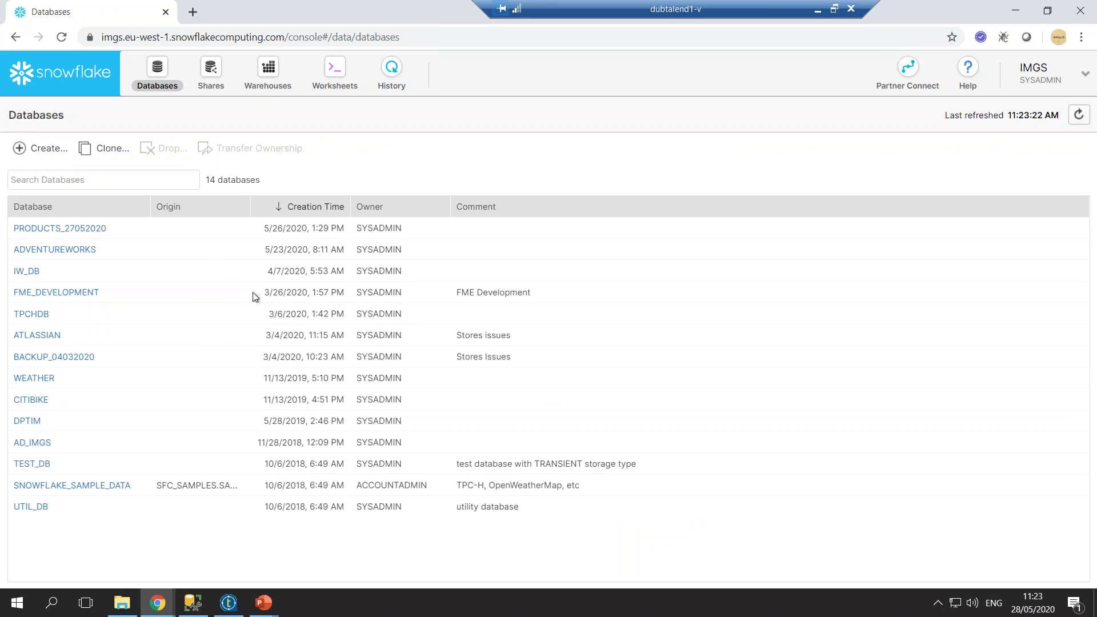
pyautogui.click(42, 150)
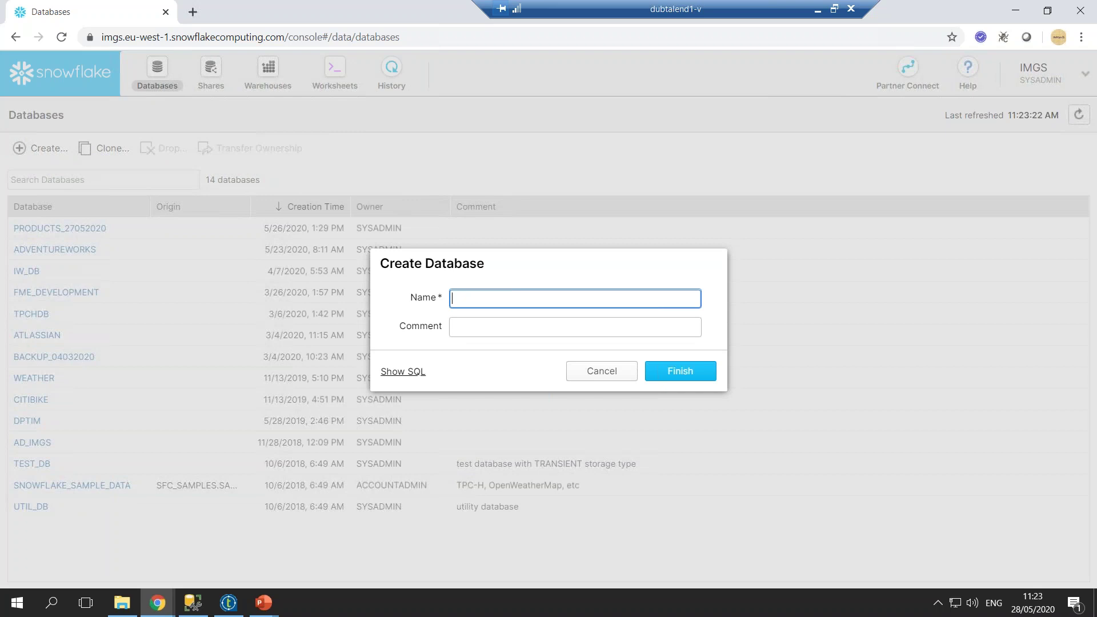
pyautogui.write('PRODUCTS')
pyautogui.click(685, 375)
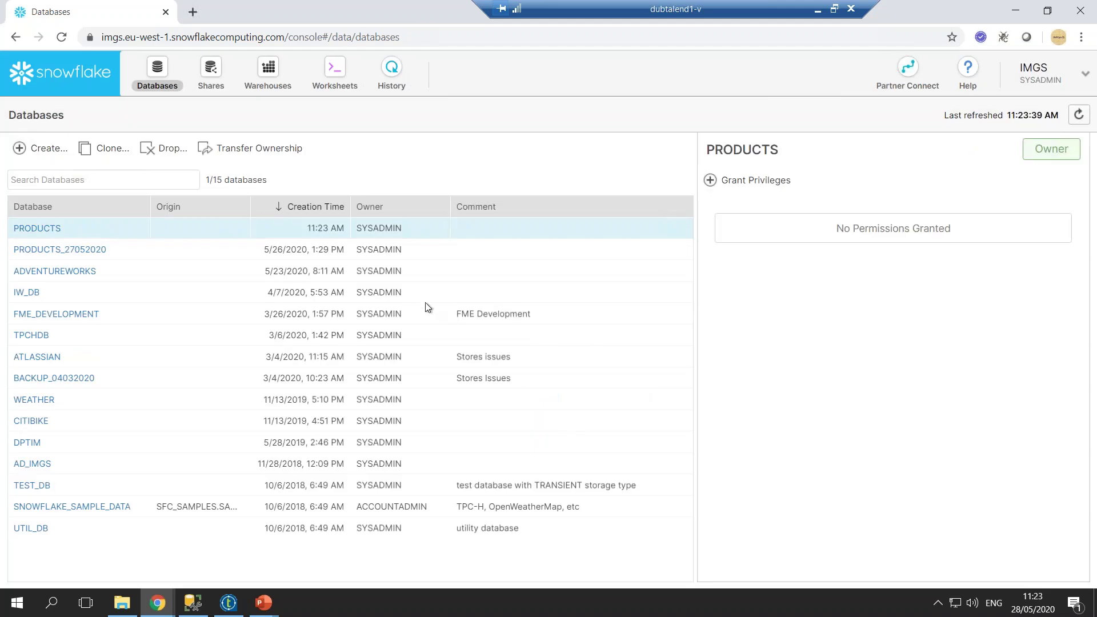
# Refresh the worksheet's database object list and show the schemas of the PRODUCTS database.
pyautogui.click(335, 71)
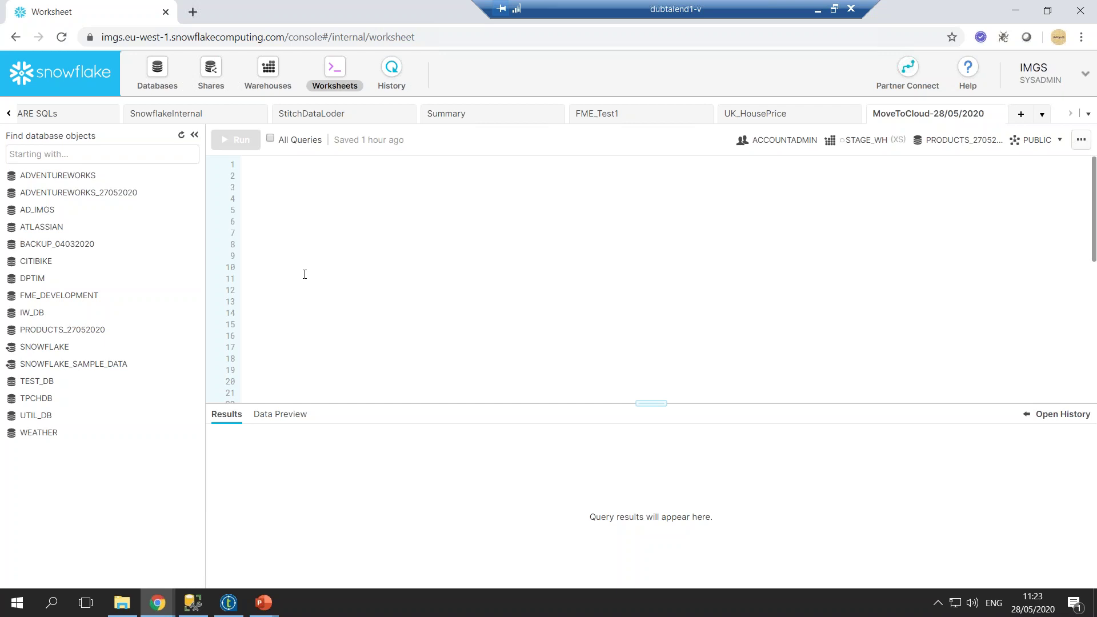
pyautogui.click(182, 135)
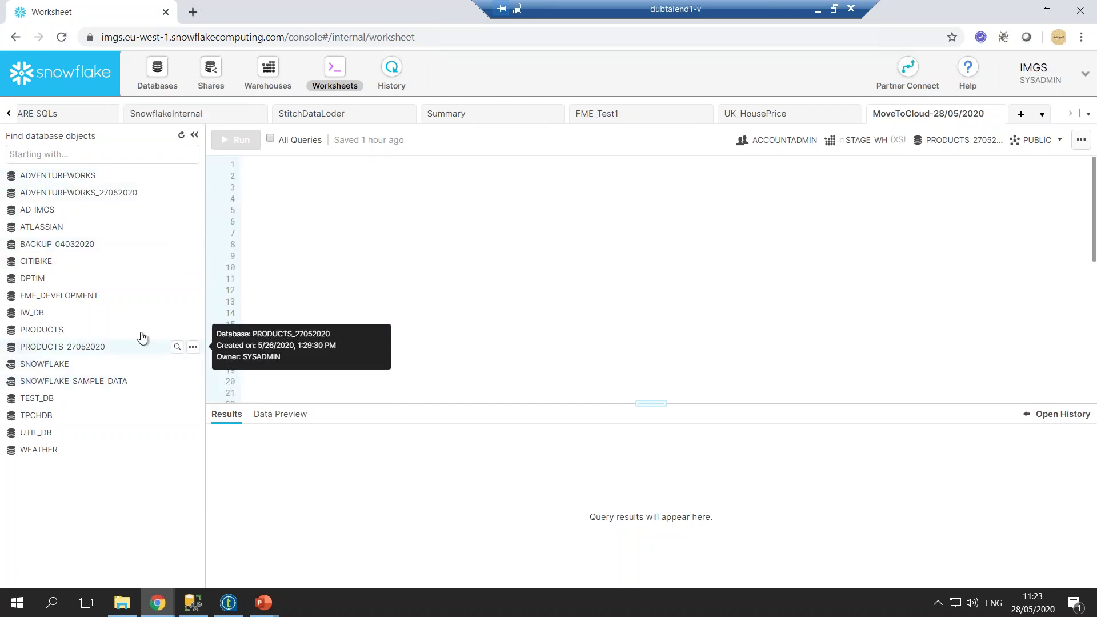
pyautogui.click(177, 331)
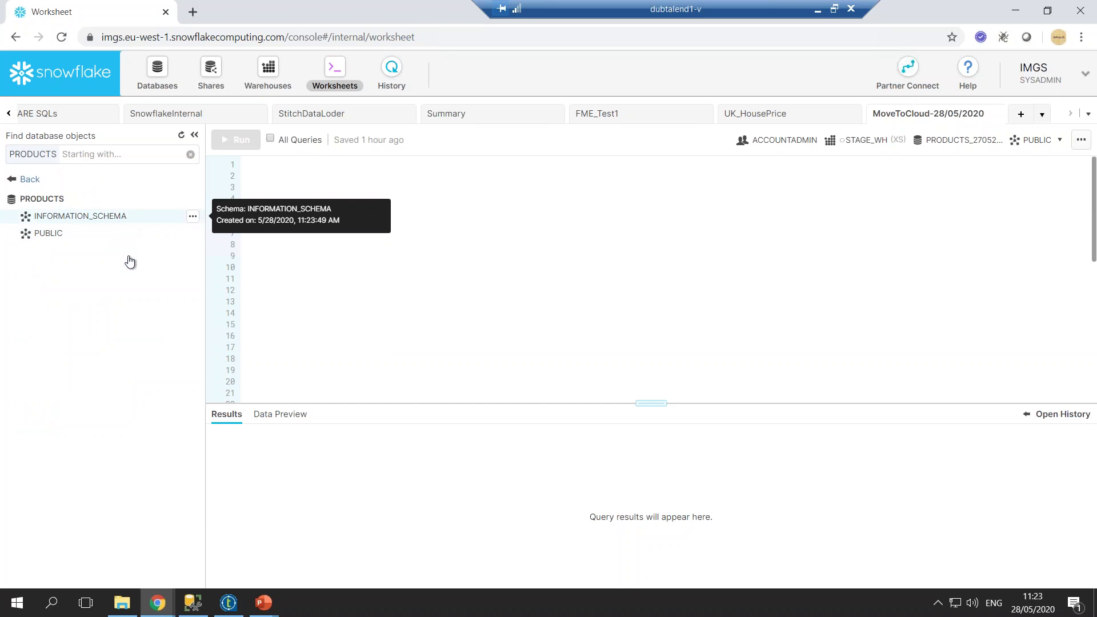
# Switch to Stitch Data Loader and start adding a new integration.
pyautogui.hotkey('alt', 'Tab')
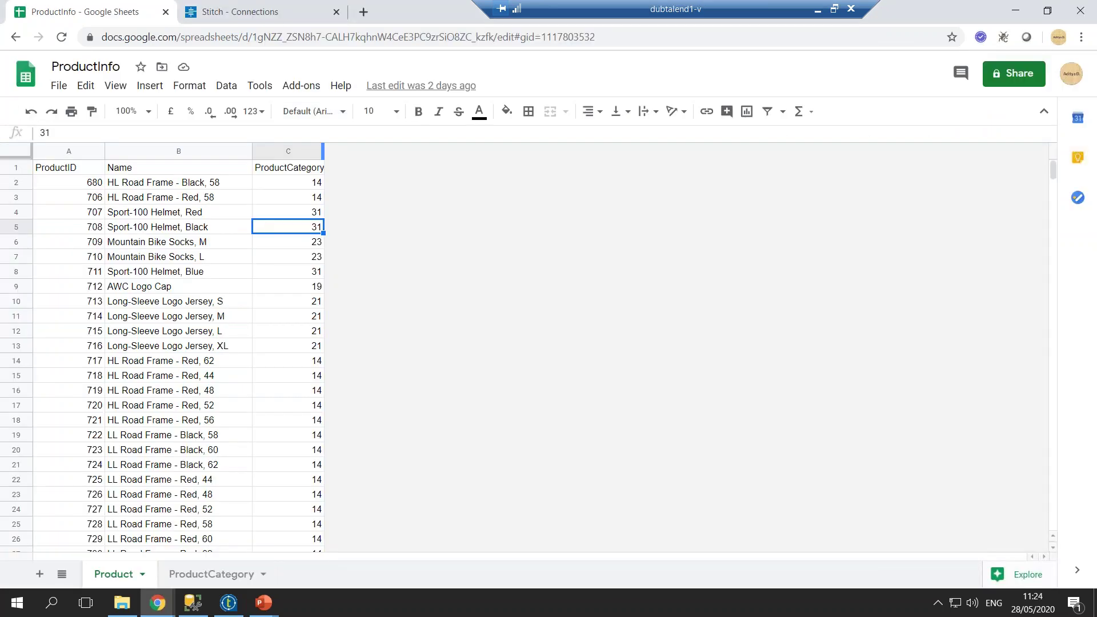
pyautogui.click(269, 14)
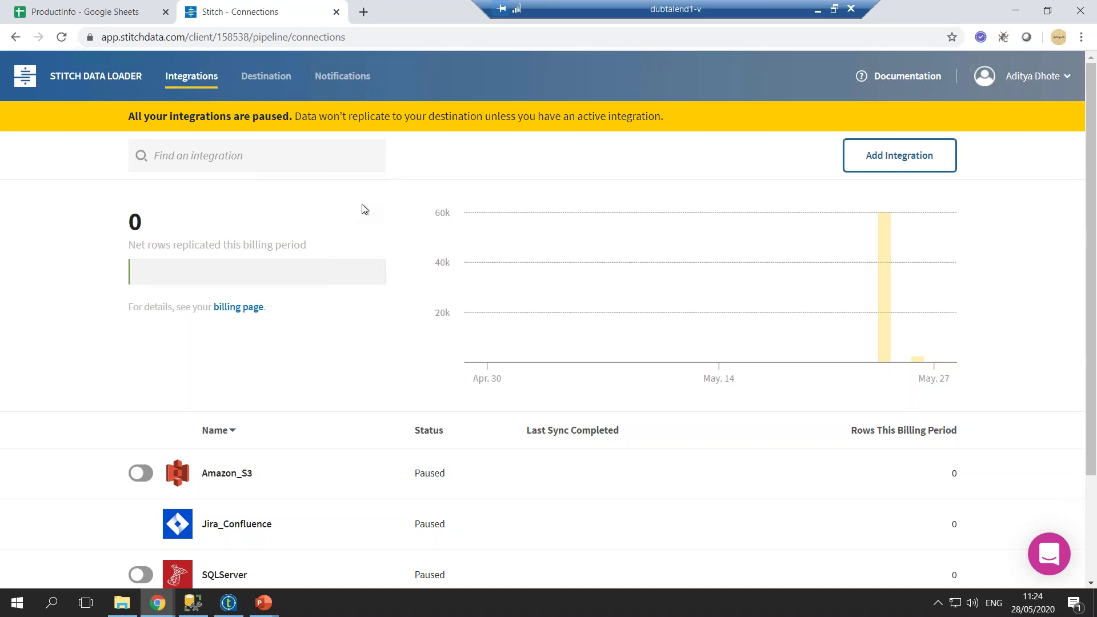
pyautogui.click(877, 161)
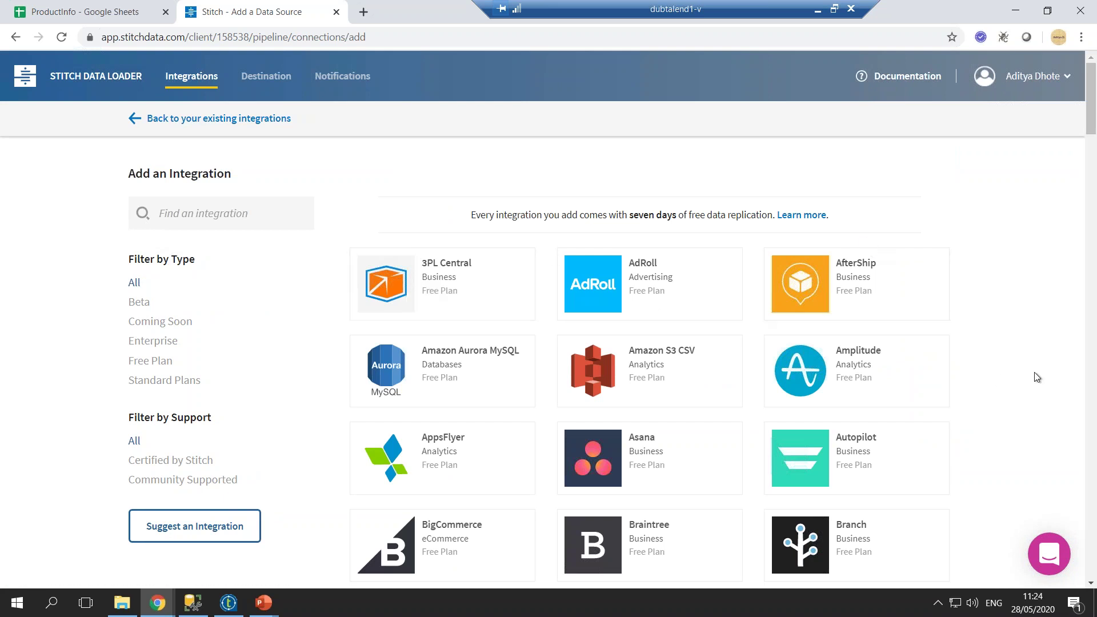
# Browse the catalogue of data source integrations that Stitch offers.
pyautogui.click(229, 221)
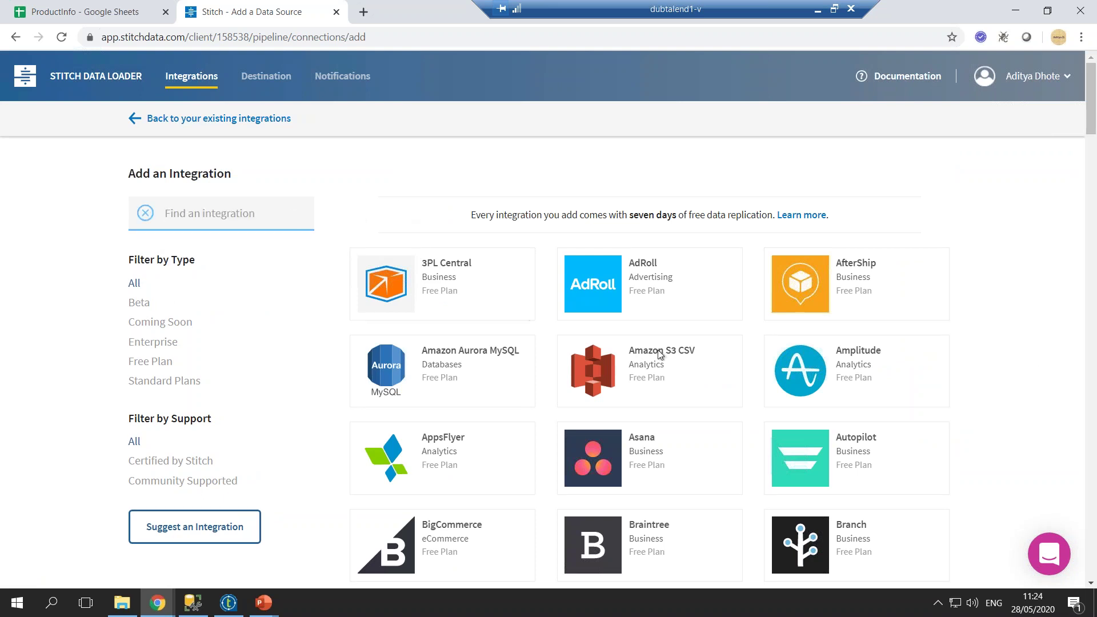
pyautogui.scroll(-3, 991, 468)
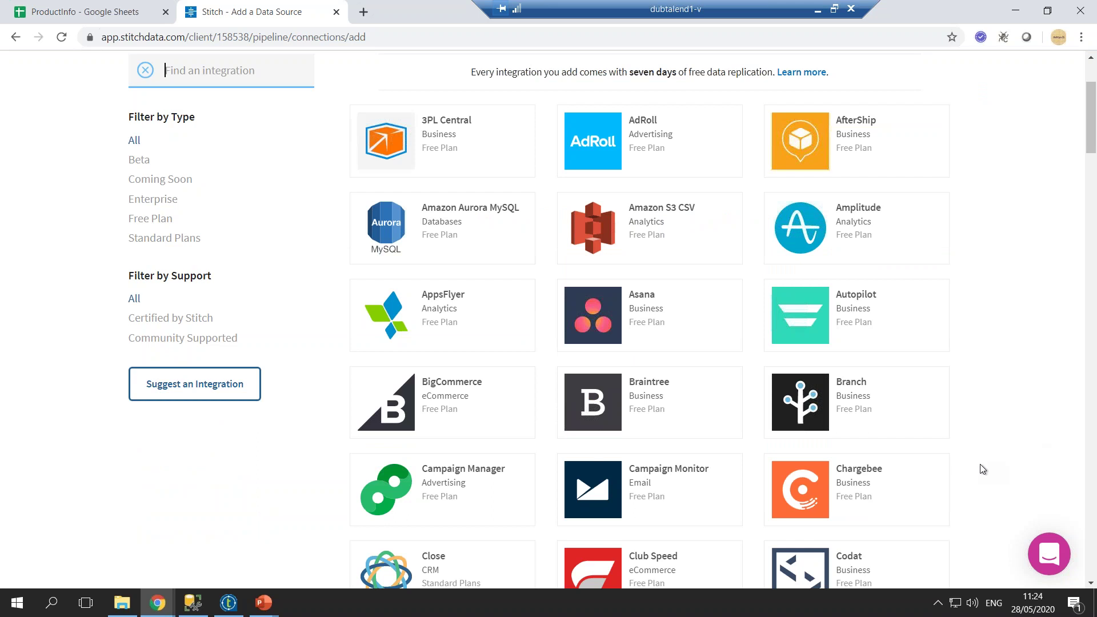
pyautogui.scroll(-1, 981, 465)
pyautogui.scroll(-2, 974, 452)
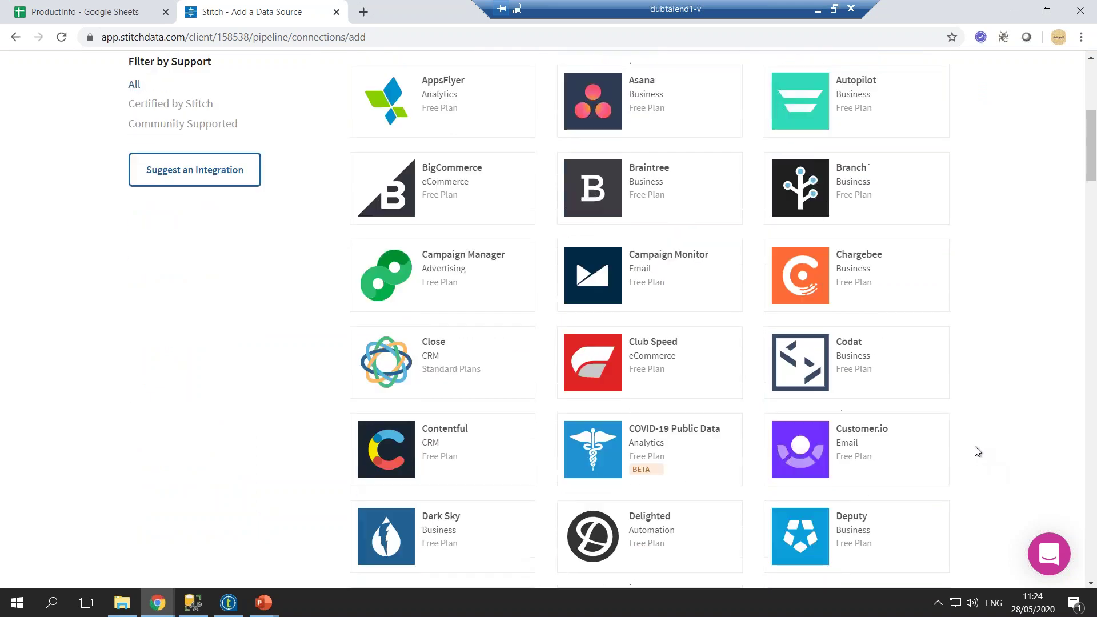
pyautogui.scroll(-1, 978, 450)
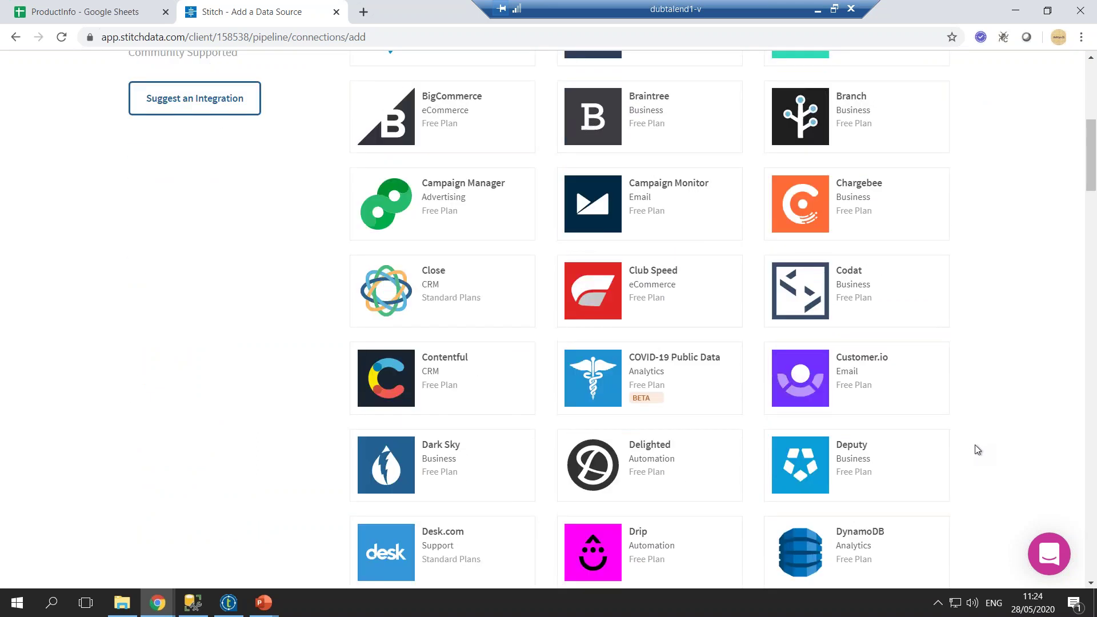
pyautogui.scroll(-2, 978, 449)
pyautogui.scroll(-3, 975, 449)
pyautogui.scroll(10, 973, 449)
# Search the integrations for "Google" and choose Google Sheets.
pyautogui.click(258, 224)
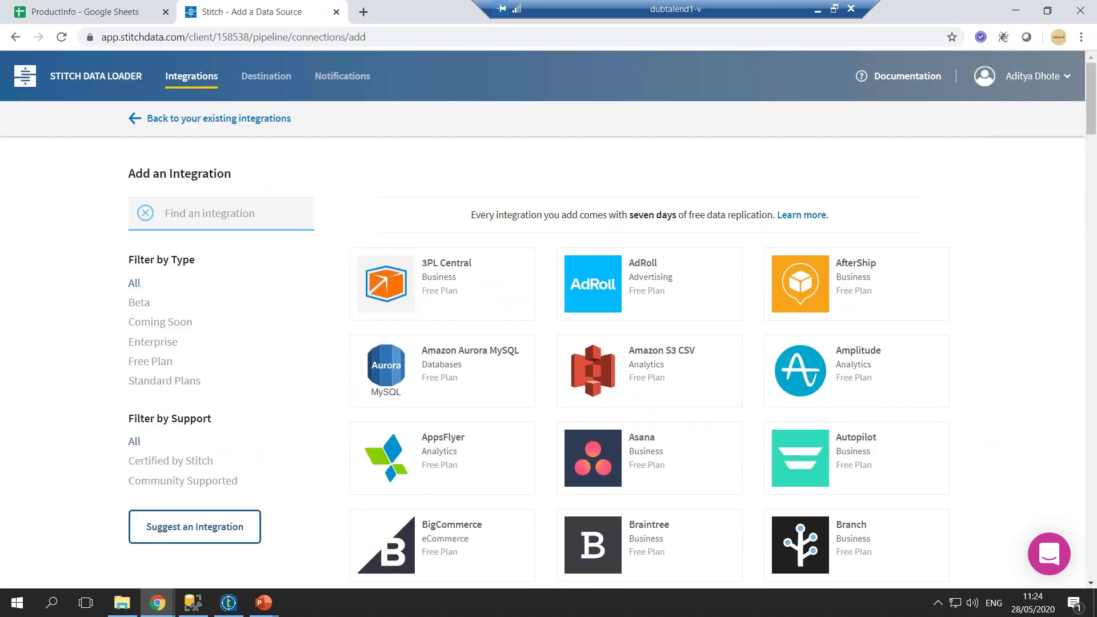
pyautogui.write('Google')
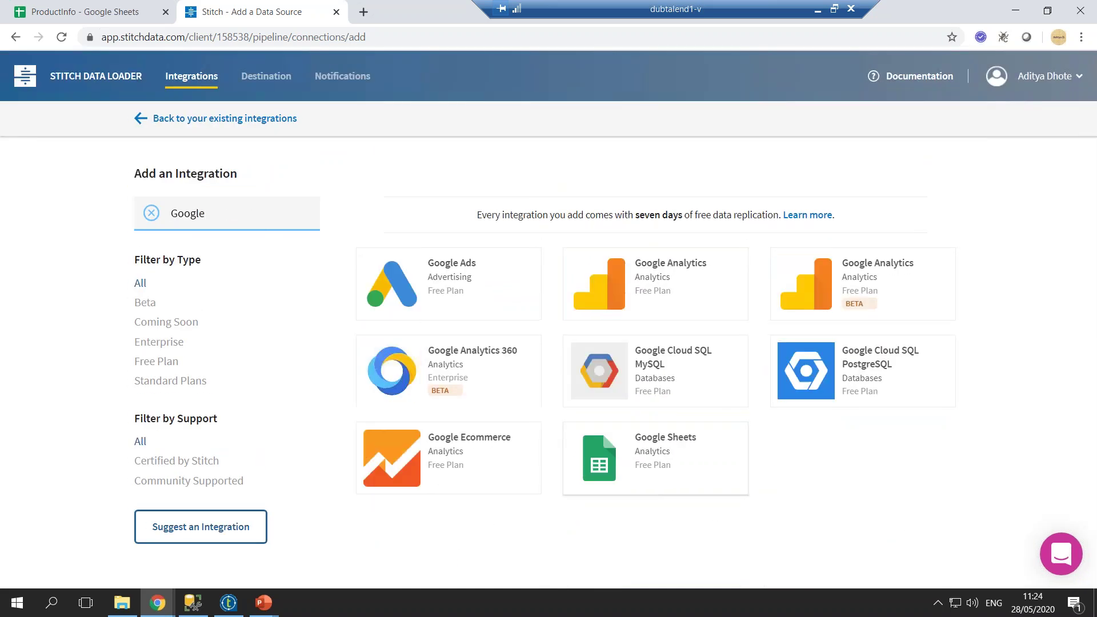
pyautogui.click(679, 485)
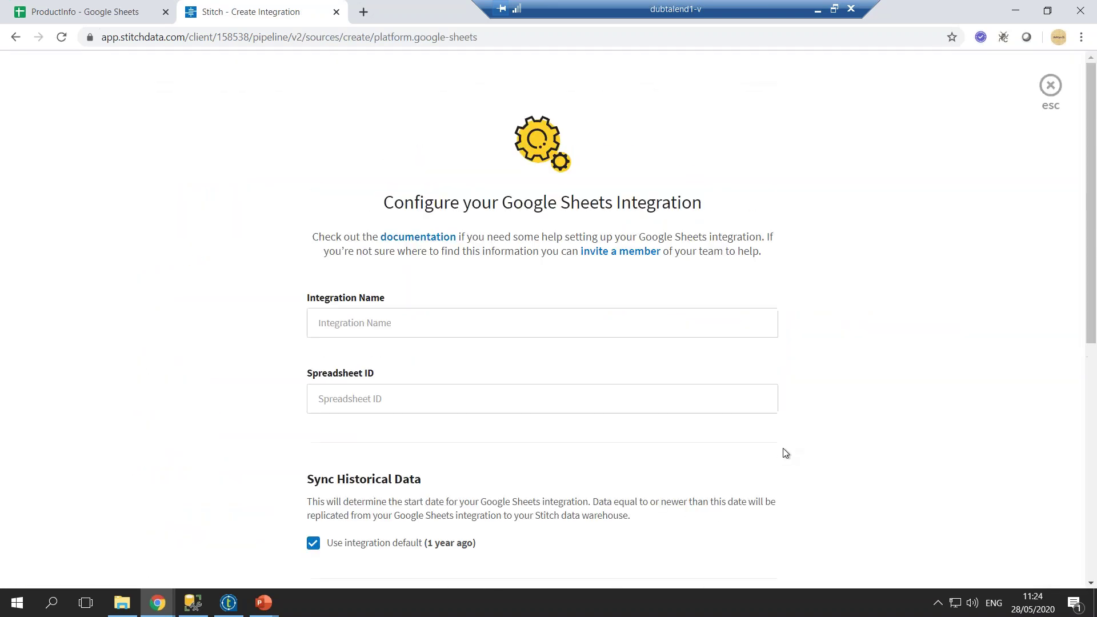
# Name the integration ProductInfo and fill in its Spreadsheet ID with the ID copied from the ProductInfo spreadsheet's URL.
pyautogui.click(711, 324)
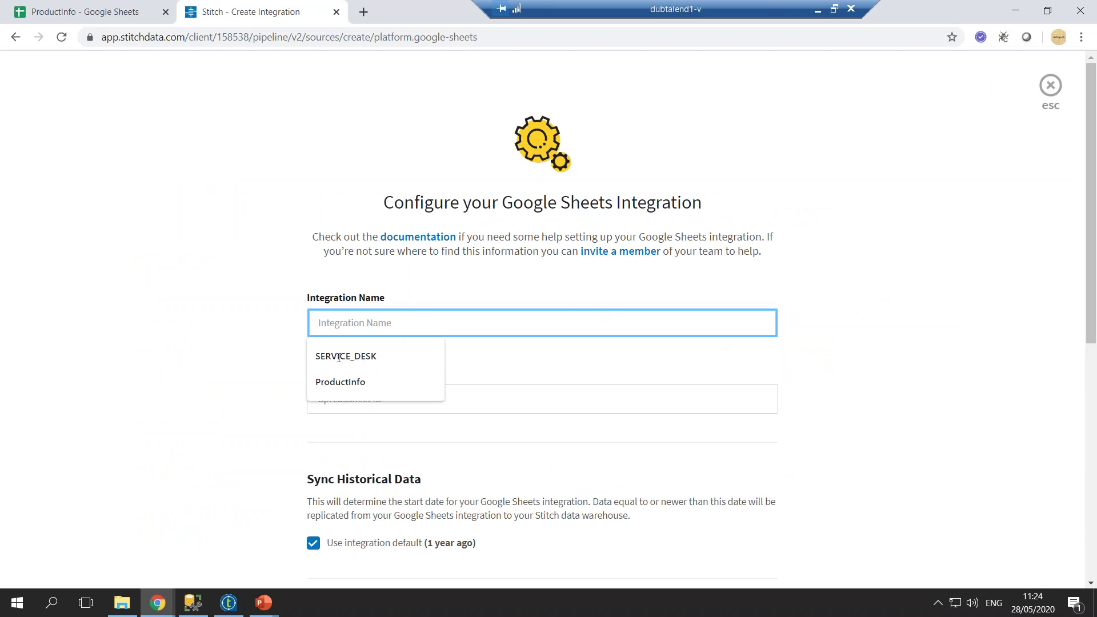
pyautogui.click(344, 385)
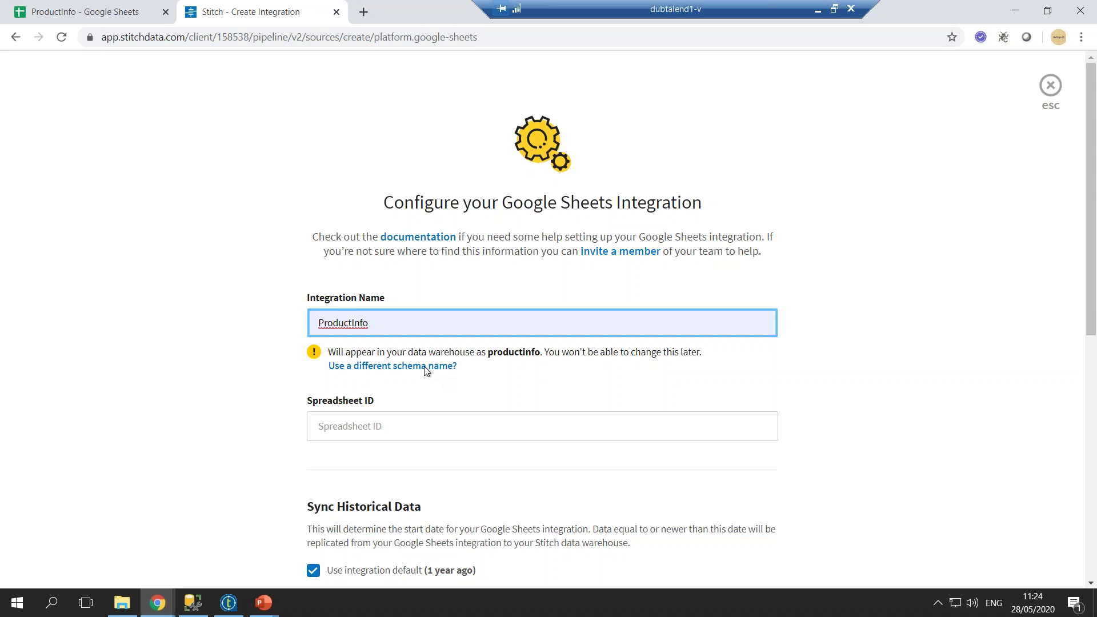
pyautogui.click(551, 427)
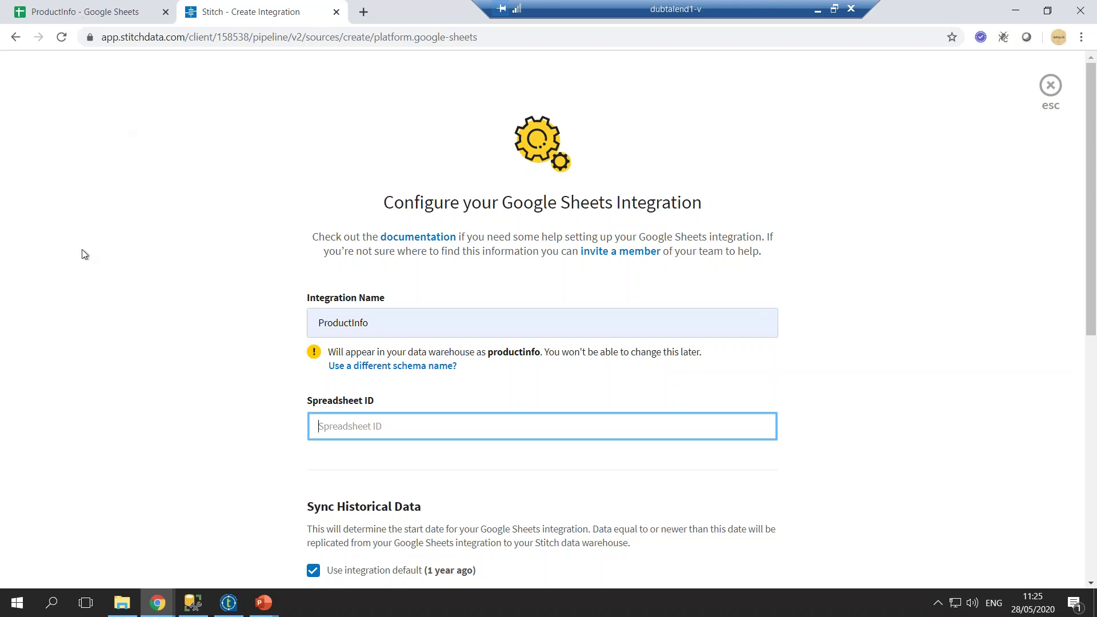
pyautogui.click(86, 11)
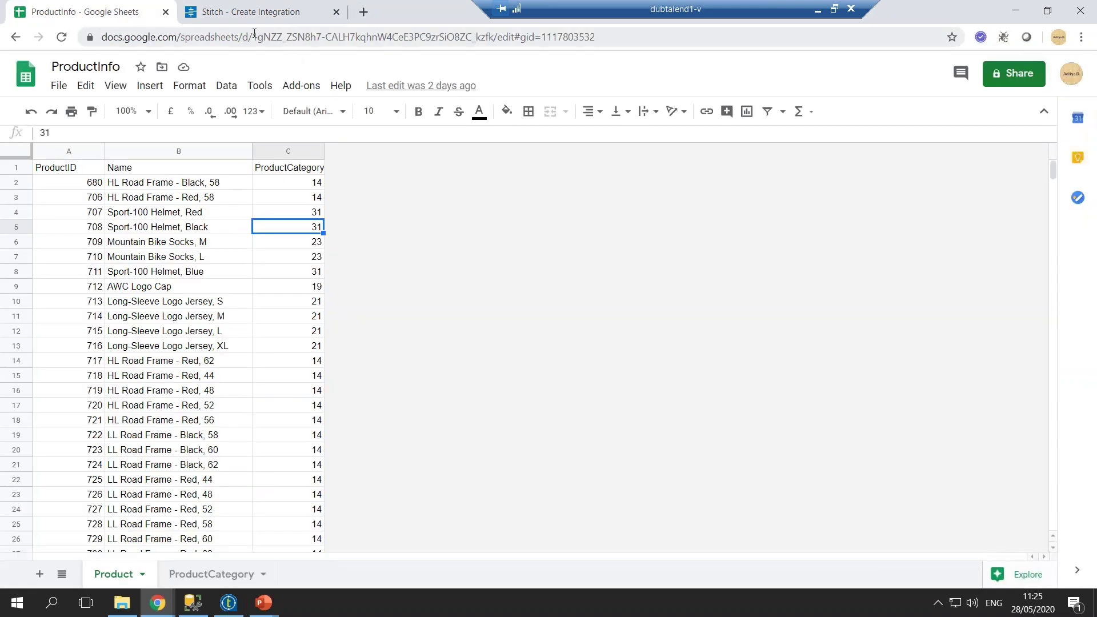
pyautogui.moveTo(252, 37); pyautogui.dragTo(492, 37)
pyautogui.hotkey('ctrl', 'c')
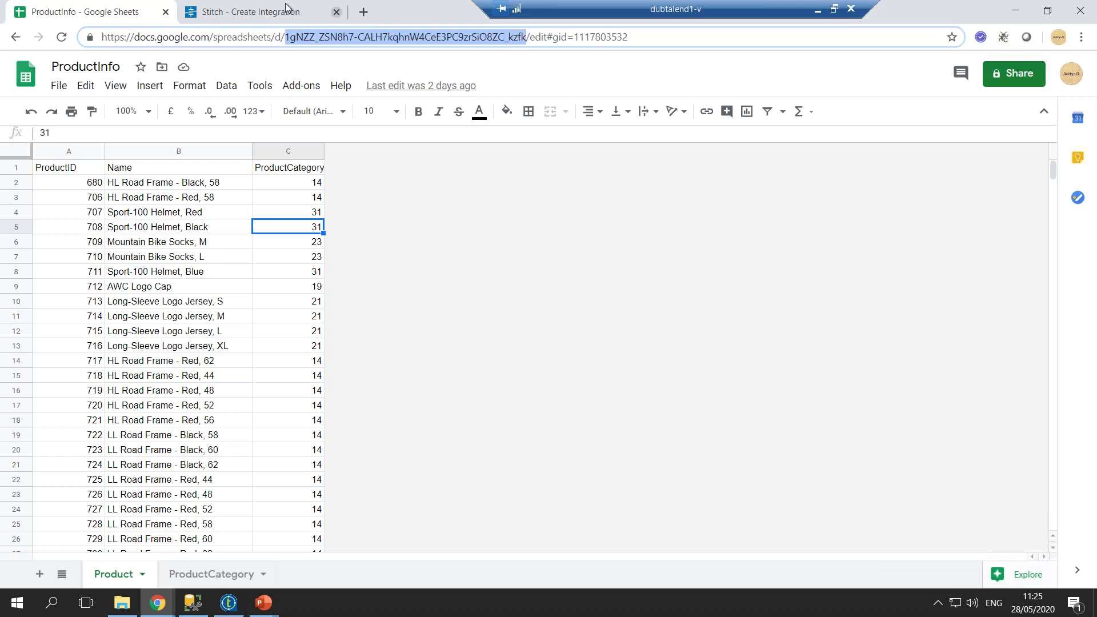
pyautogui.click(320, 12)
pyautogui.hotkey('ctrl', 'v')
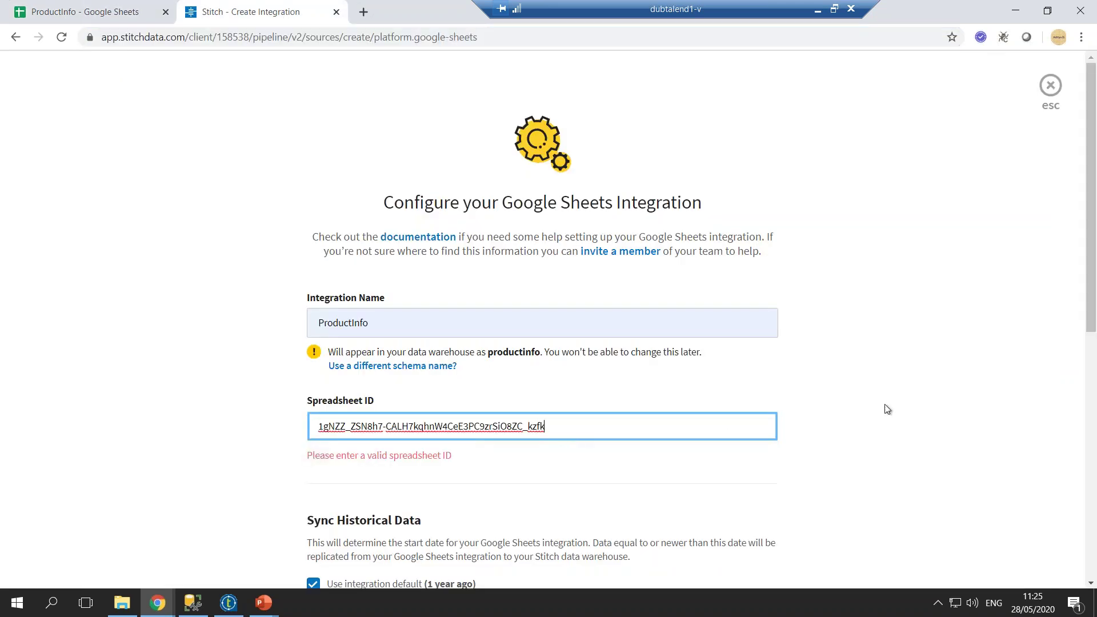
# Replace the default replication frequency with a replication job every 24 hours.
pyautogui.scroll(-3, 886, 409)
pyautogui.scroll(-1, 621, 429)
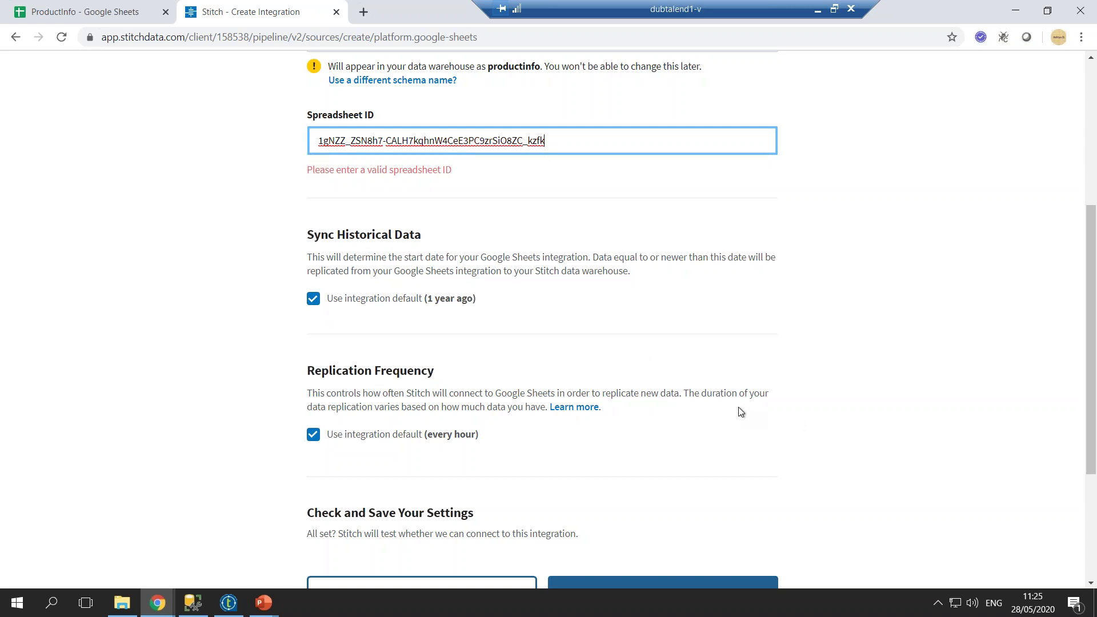
pyautogui.scroll(-2, 740, 412)
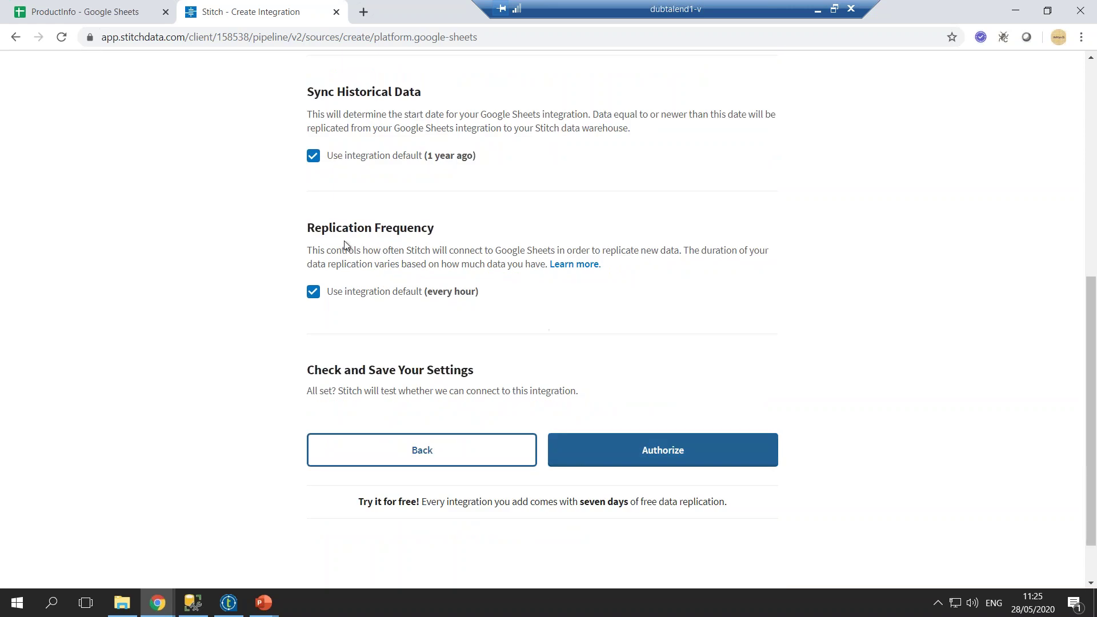
pyautogui.click(309, 298)
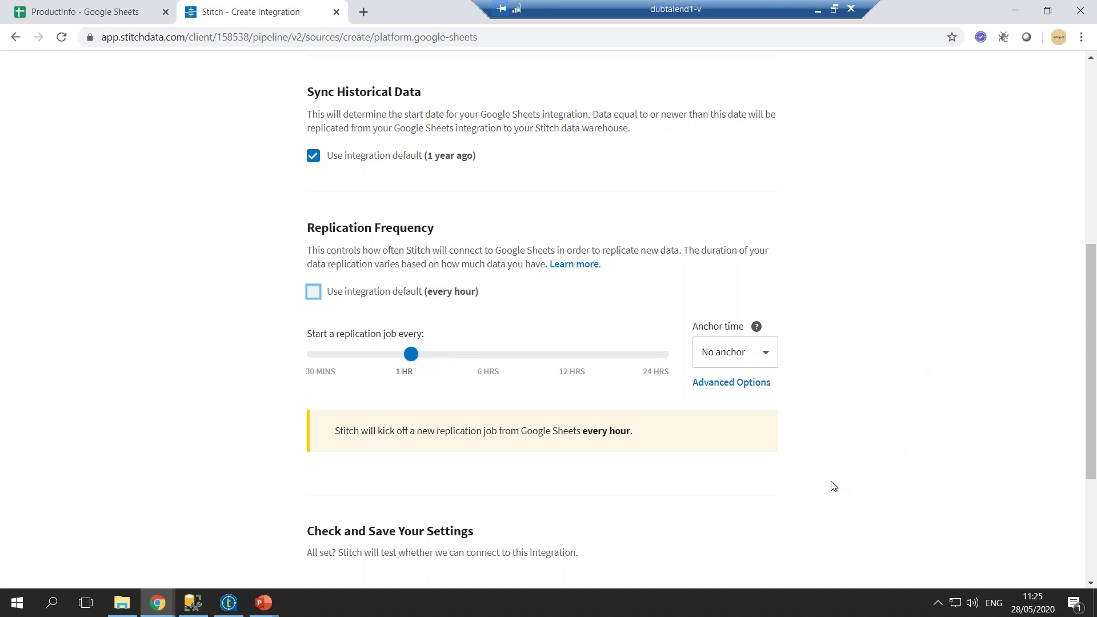
pyautogui.click(412, 355)
pyautogui.click(649, 372)
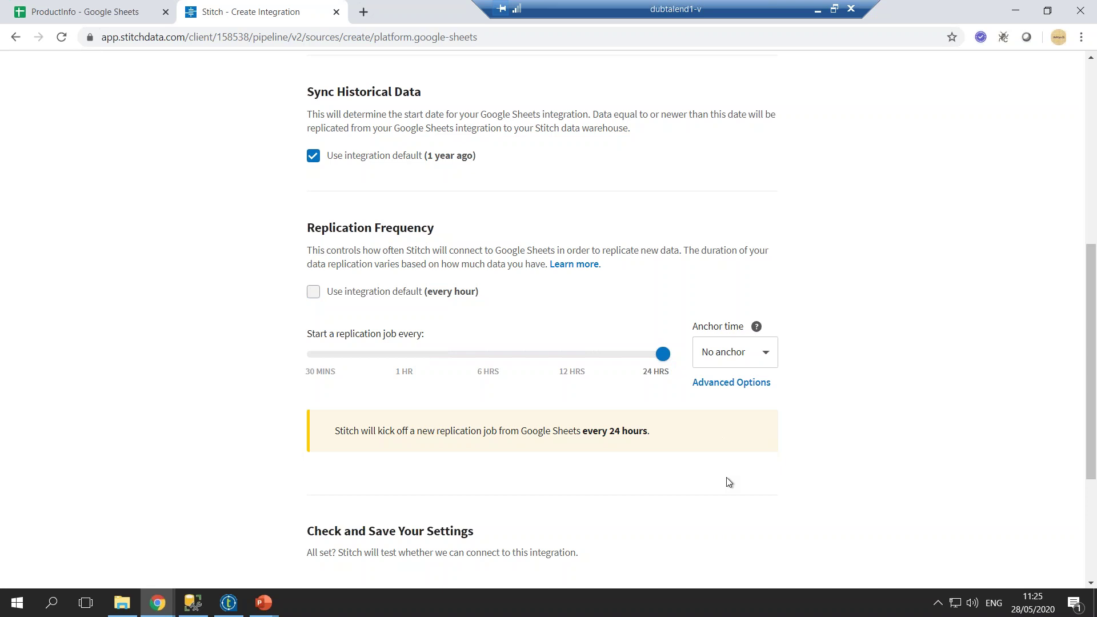
# Authorize the Google Sheets integration with the existing Google account and continue to the data selection.
pyautogui.scroll(-3, 728, 482)
pyautogui.click(649, 466)
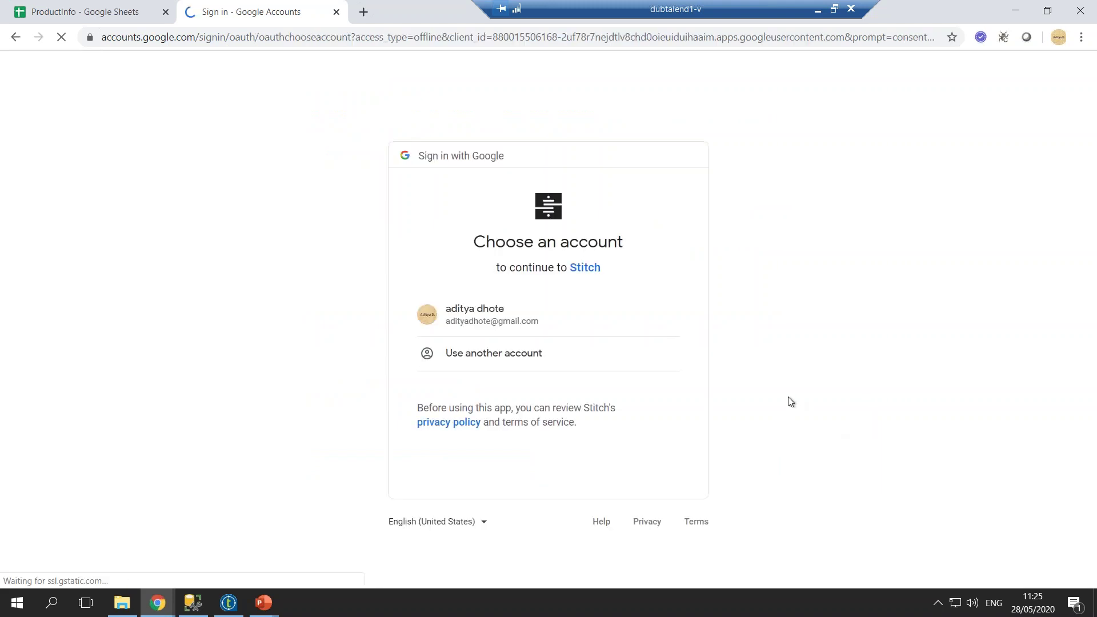
pyautogui.press('Return')
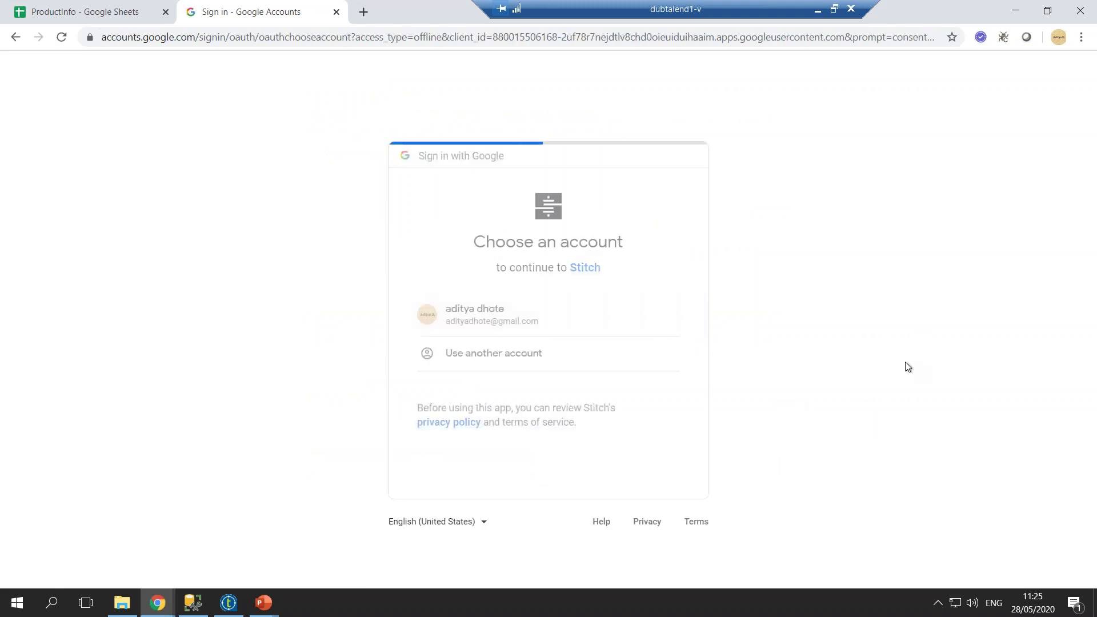
pyautogui.click(676, 482)
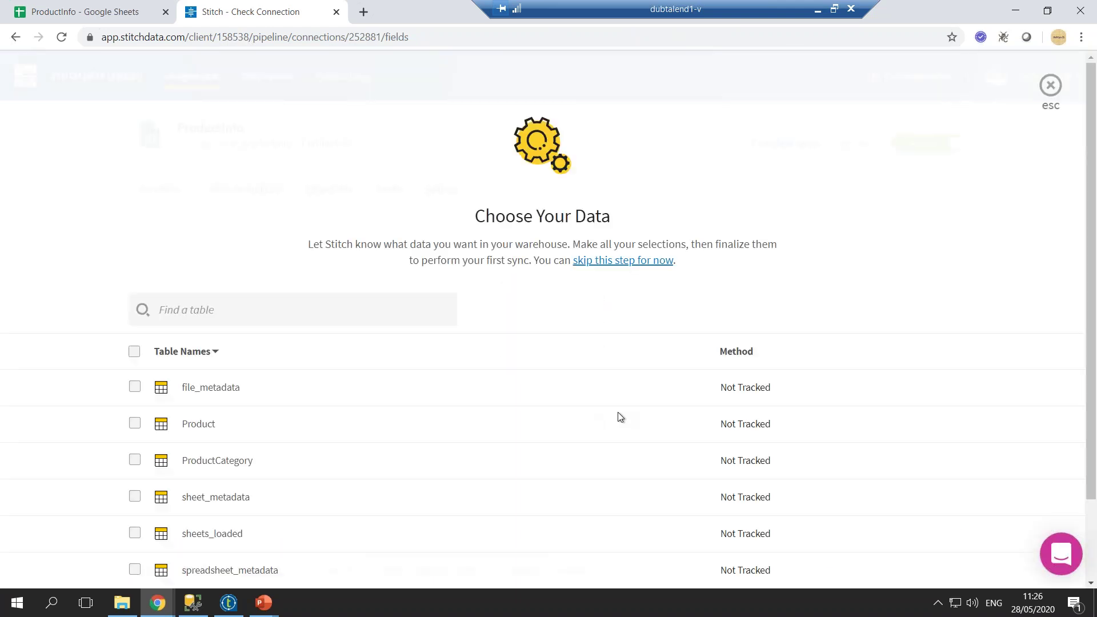
# Track the Product table's Name, ProductCategoryID and ProductID fields, finalize the selections and finish the integration setup.
pyautogui.scroll(-2, 618, 413)
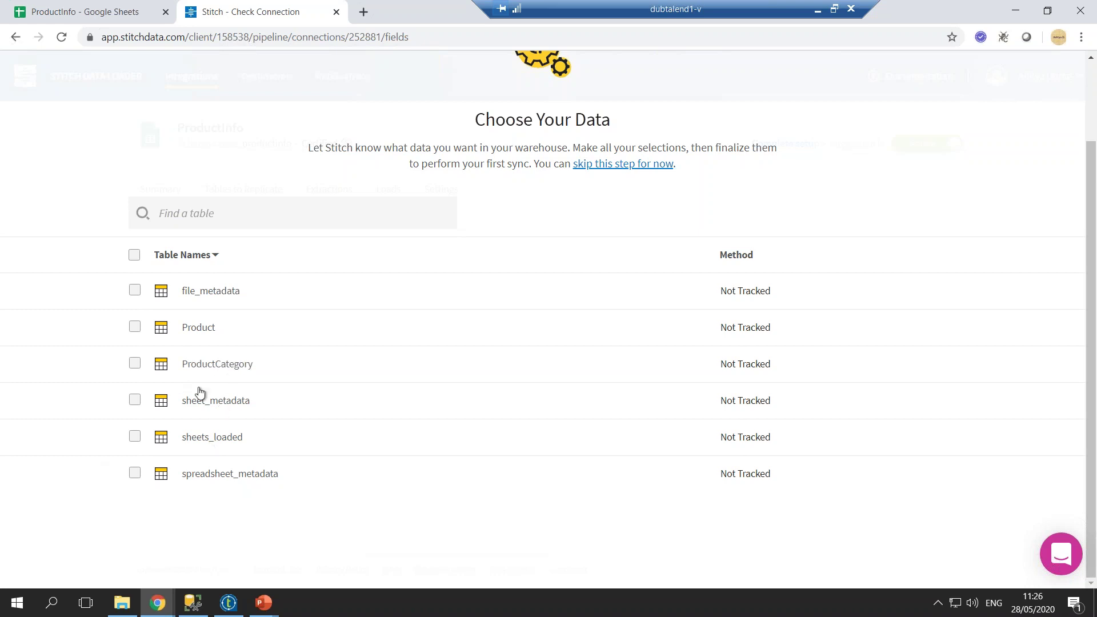
pyautogui.click(135, 327)
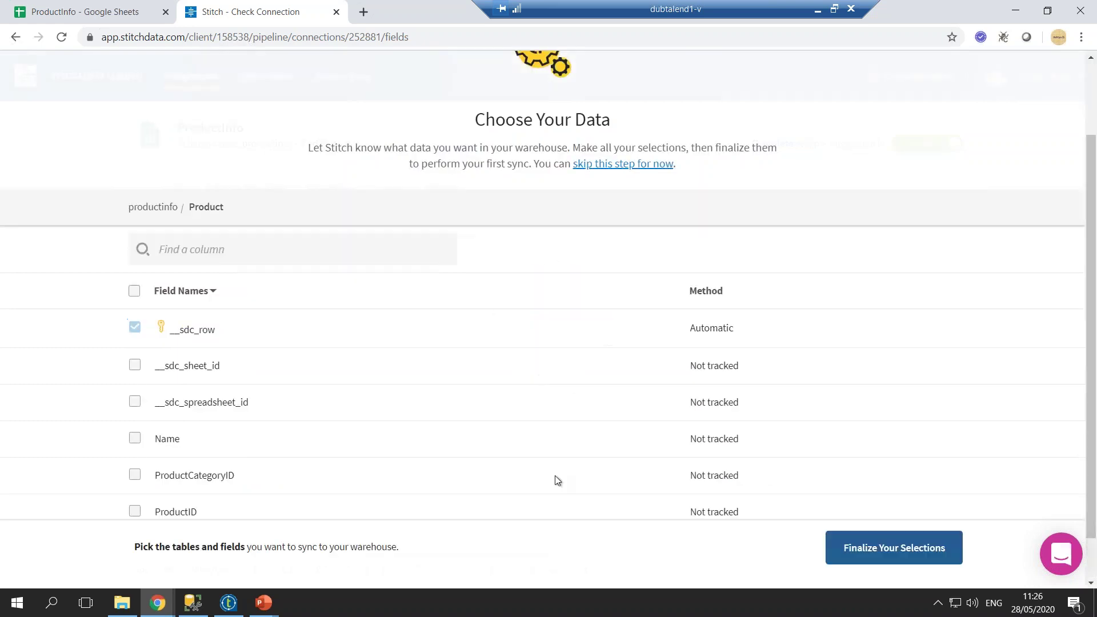
pyautogui.scroll(-1, 536, 442)
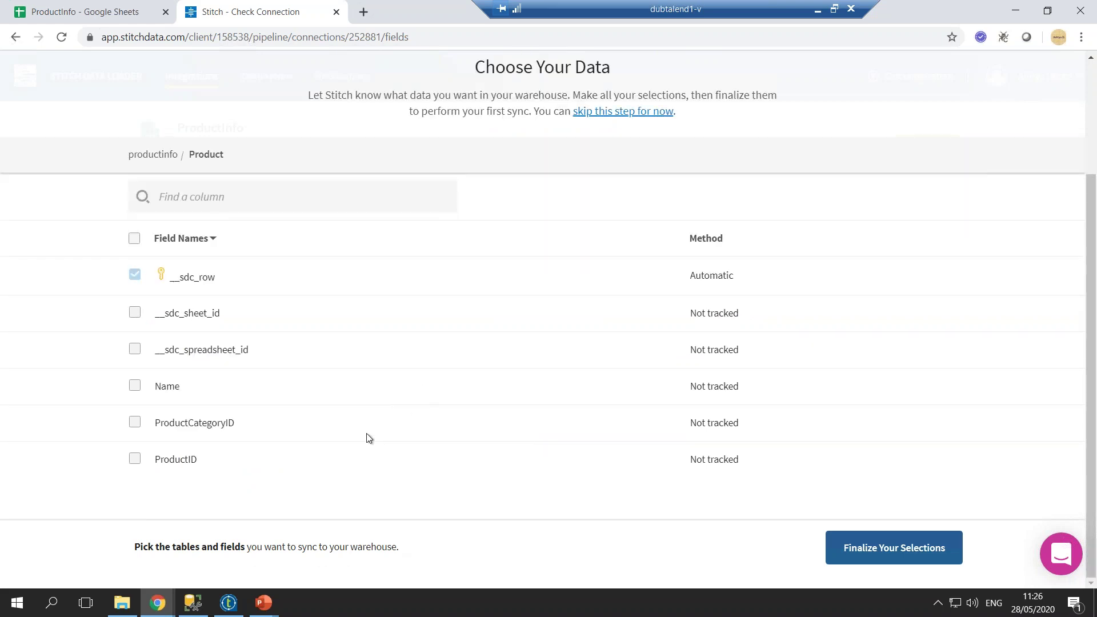
pyautogui.click(135, 387)
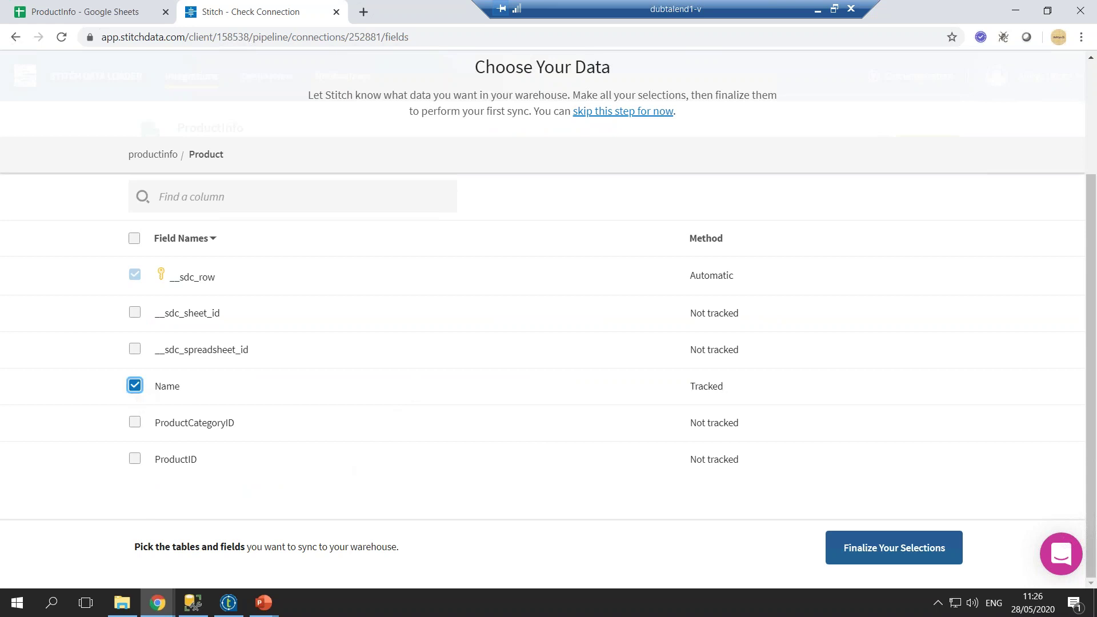
pyautogui.click(135, 459)
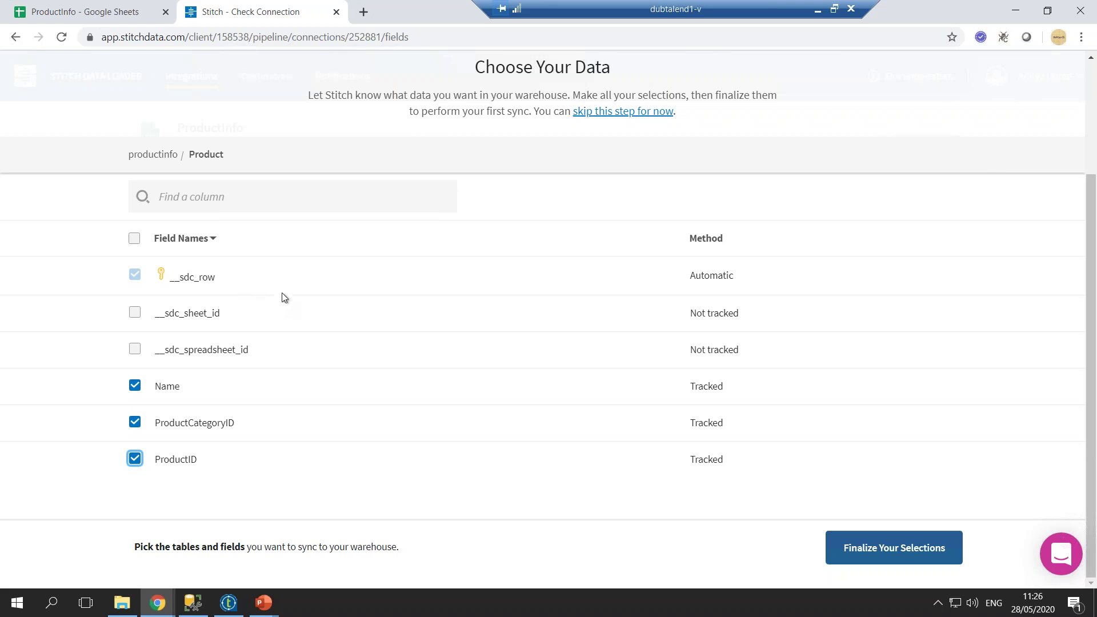
pyautogui.click(899, 550)
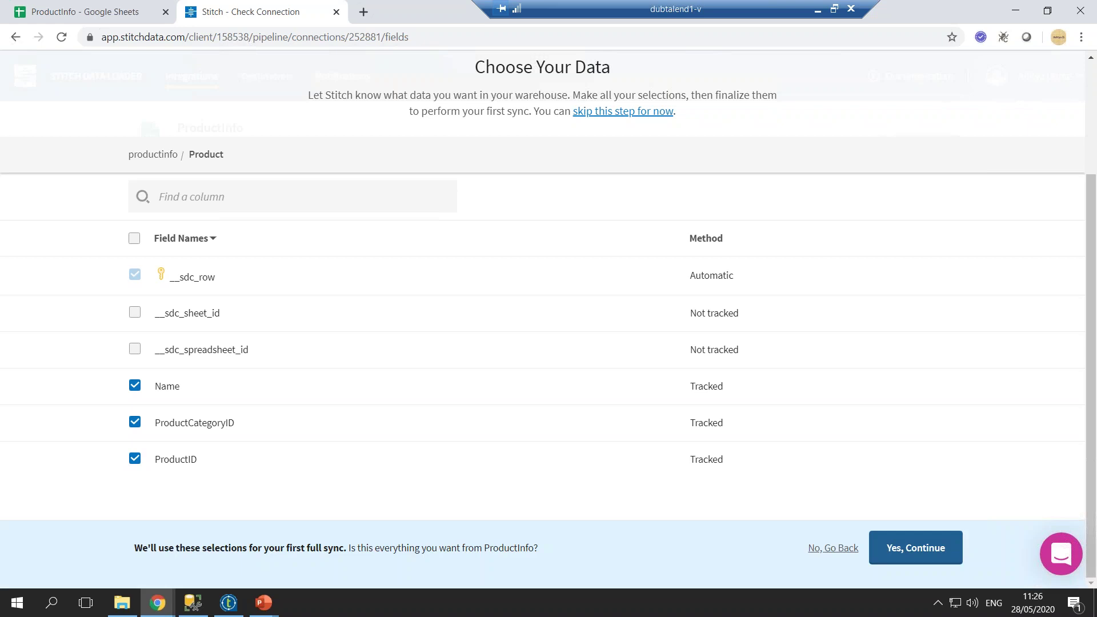
pyautogui.click(905, 543)
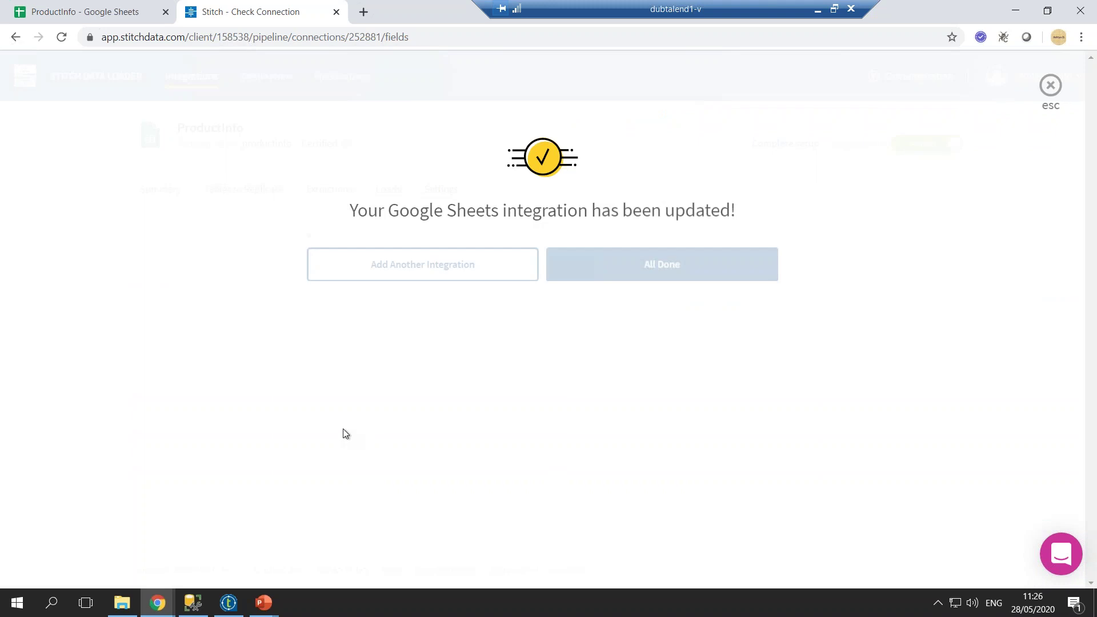
pyautogui.click(652, 269)
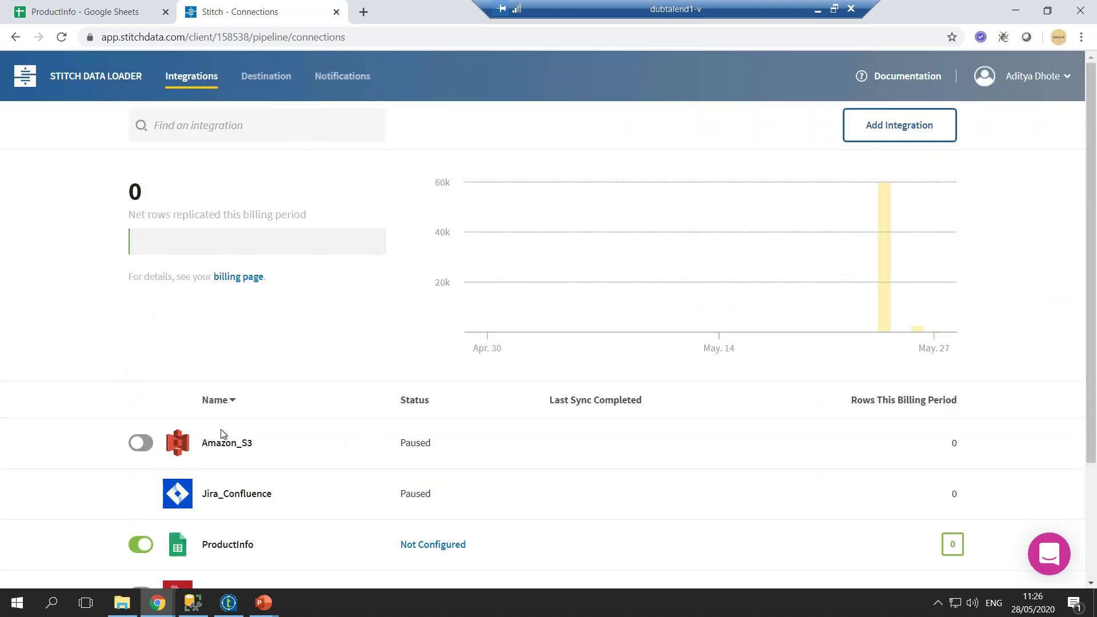
# In the ProductInfo integration, also track the ProductCategory table's CategoryName and ProductCategoryID fields, finalize the selections and return to the table list.
pyautogui.scroll(-3, 369, 468)
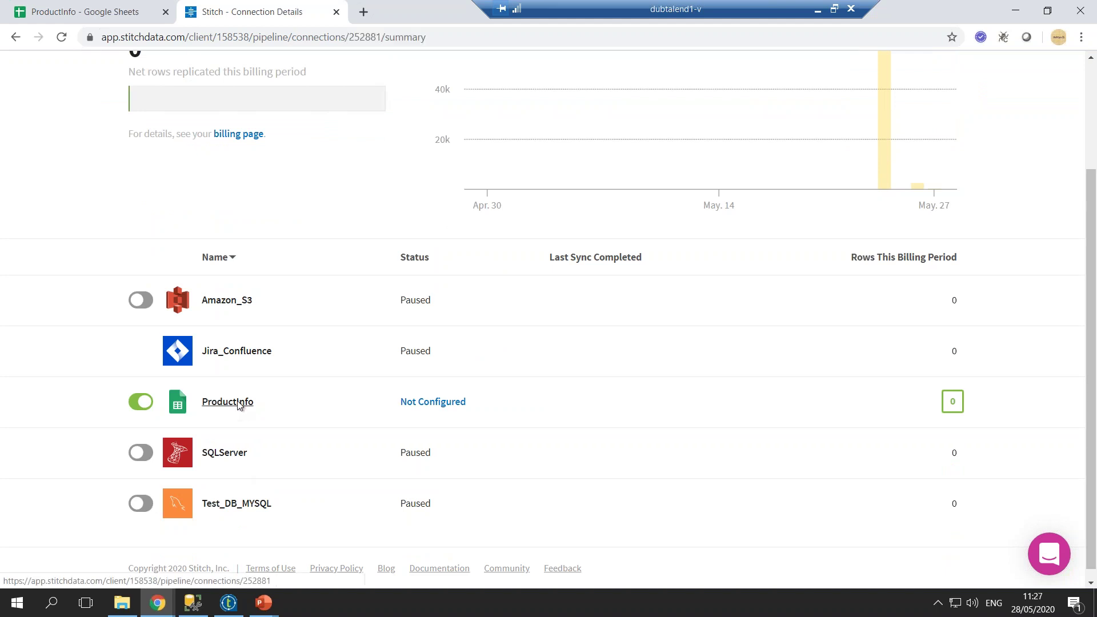
pyautogui.click(238, 411)
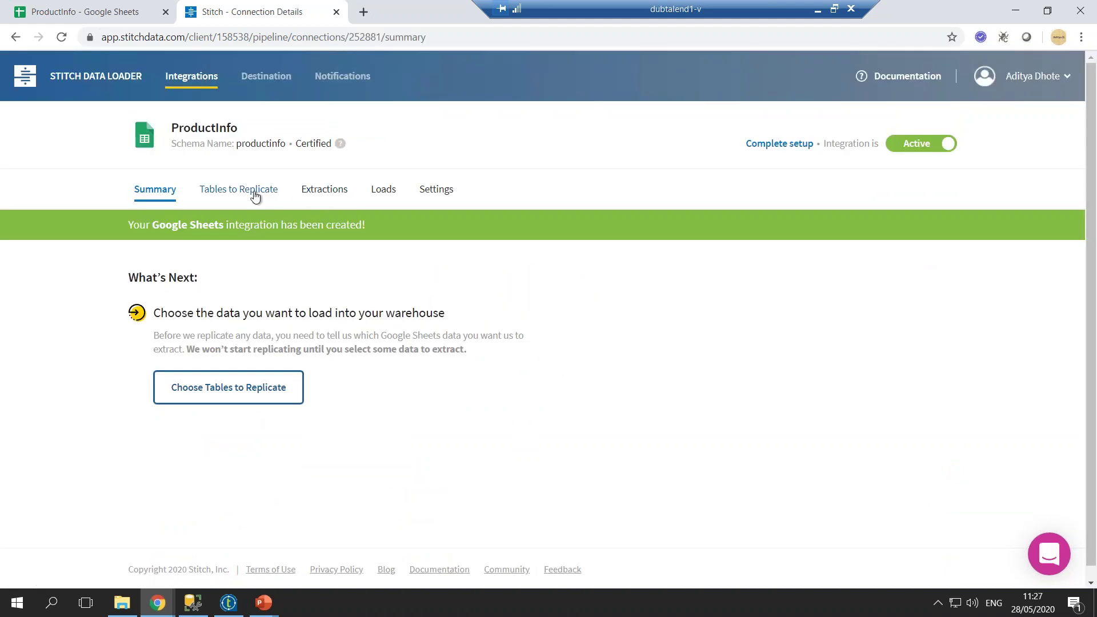
pyautogui.click(254, 194)
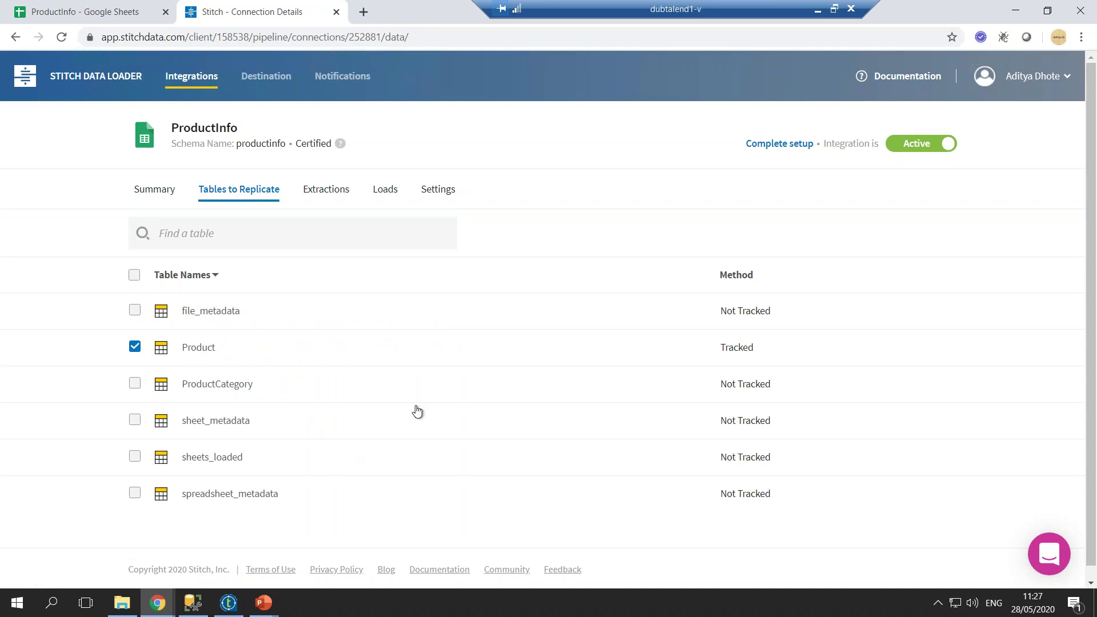
pyautogui.click(135, 384)
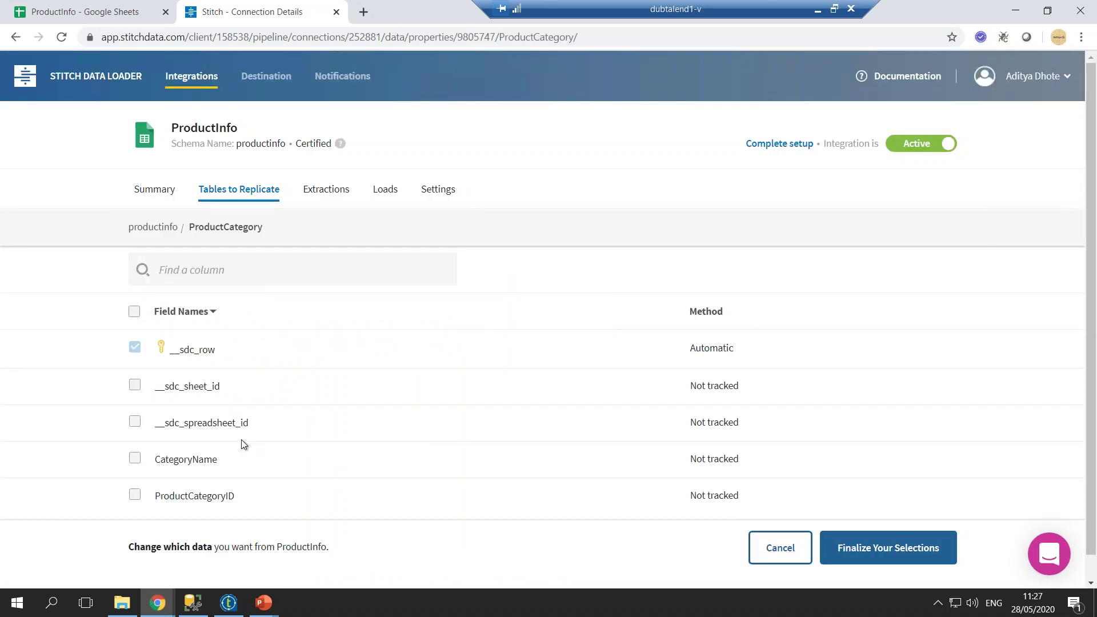
pyautogui.click(136, 459)
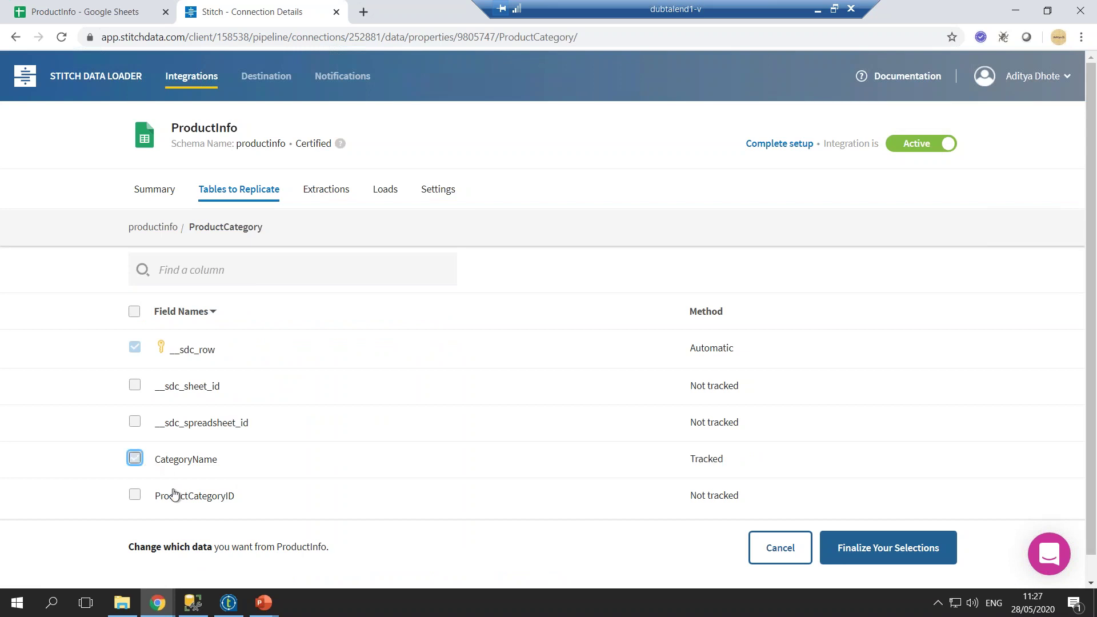
pyautogui.click(135, 495)
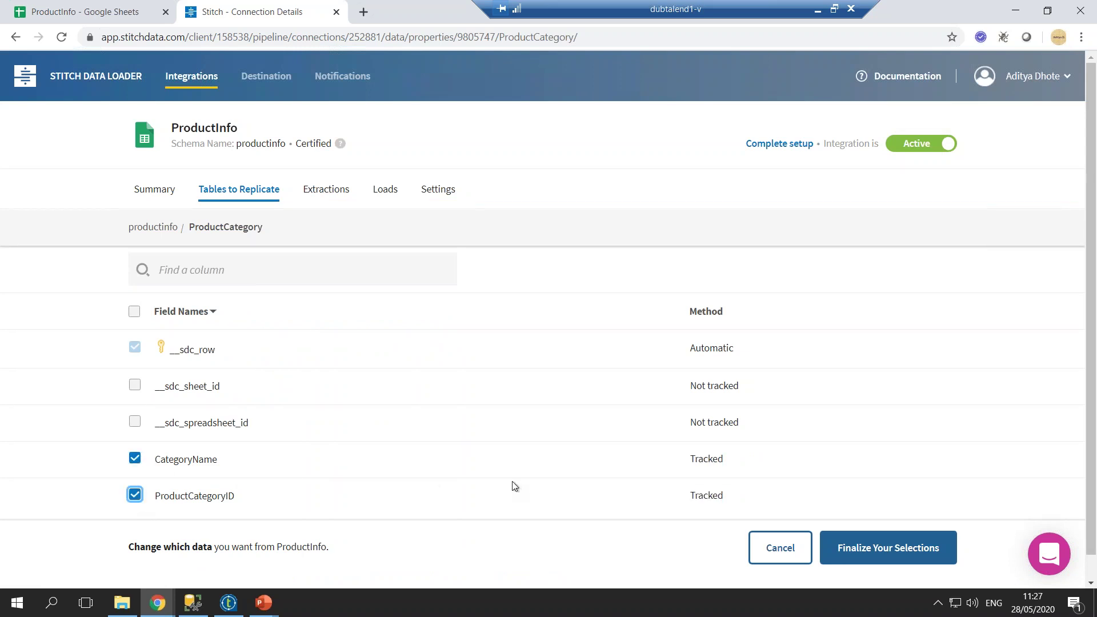
pyautogui.click(911, 554)
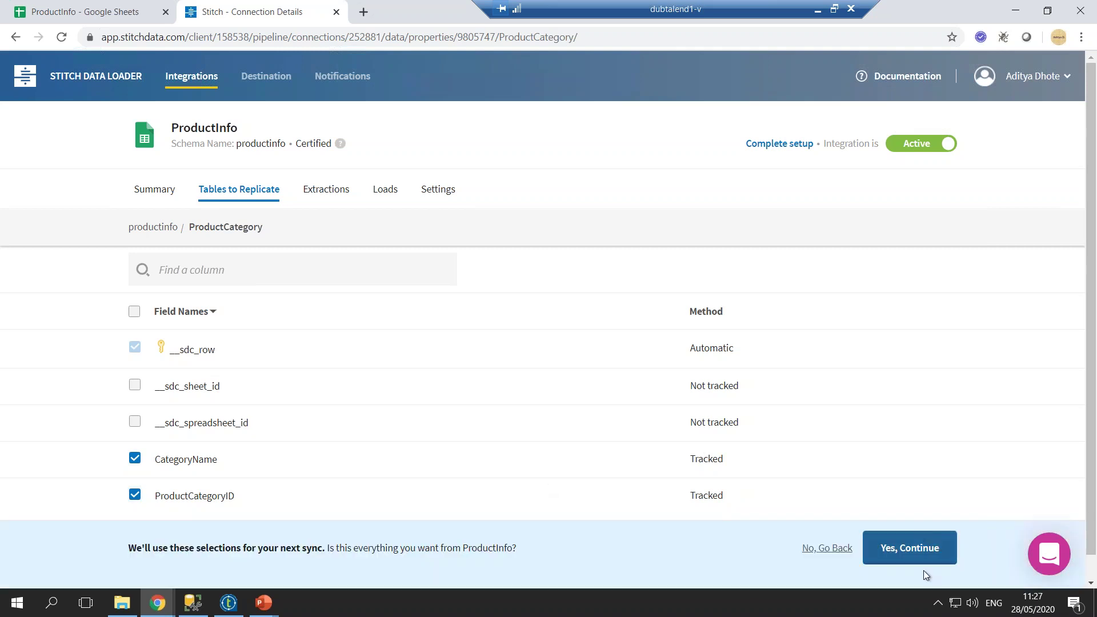
pyautogui.click(910, 548)
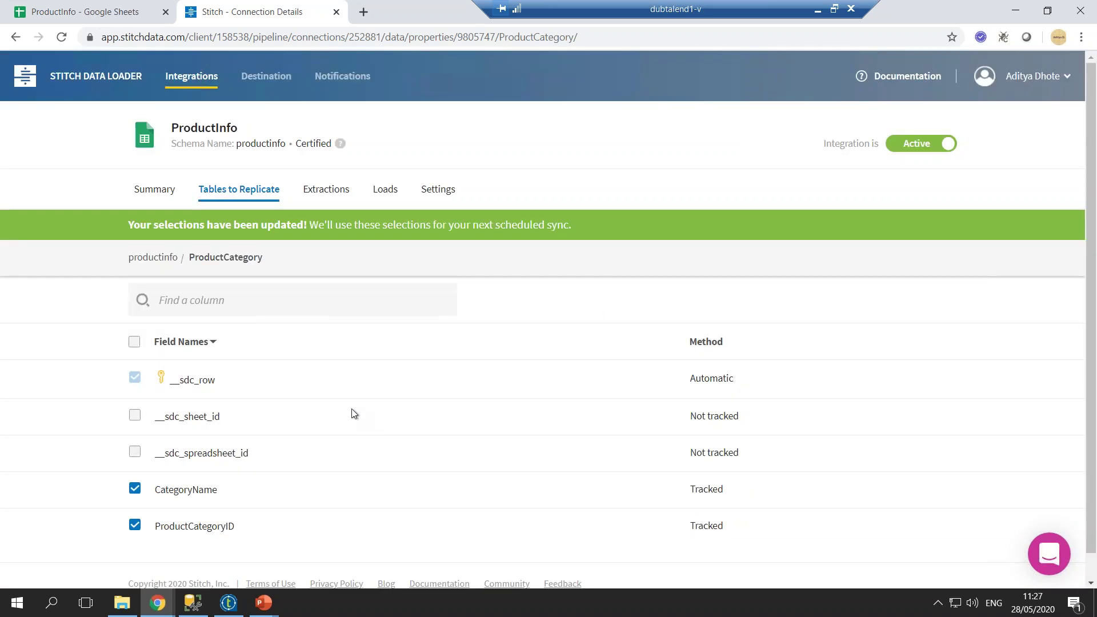
pyautogui.click(153, 260)
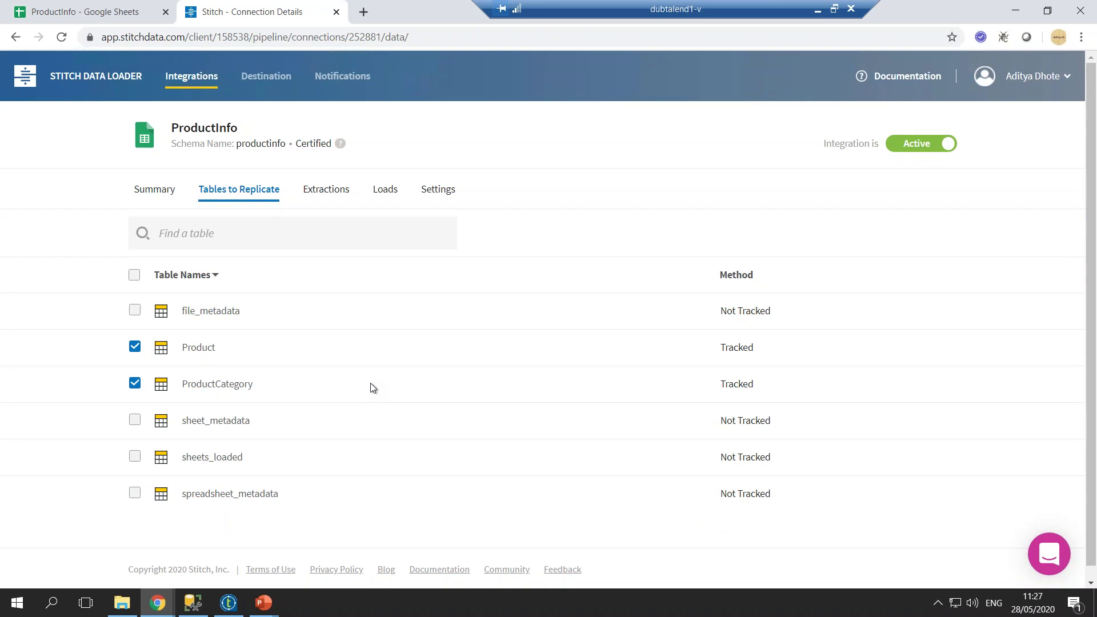
# Review the Snowflake destination's connection settings and the ProductInfo integration's replication summary.
pyautogui.click(267, 77)
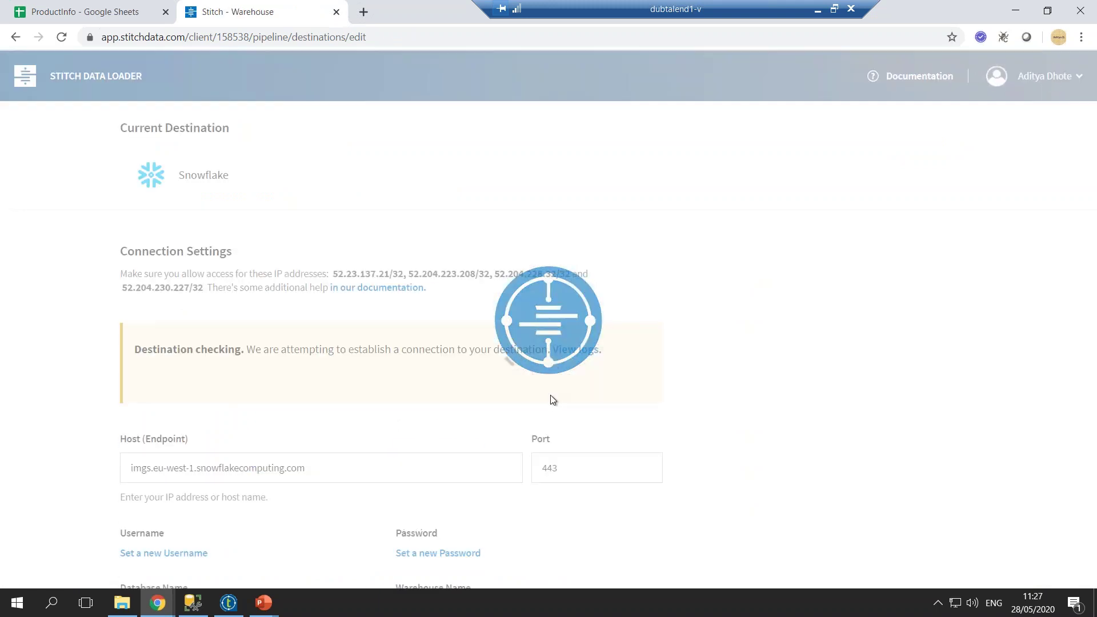
pyautogui.scroll(-1, 725, 419)
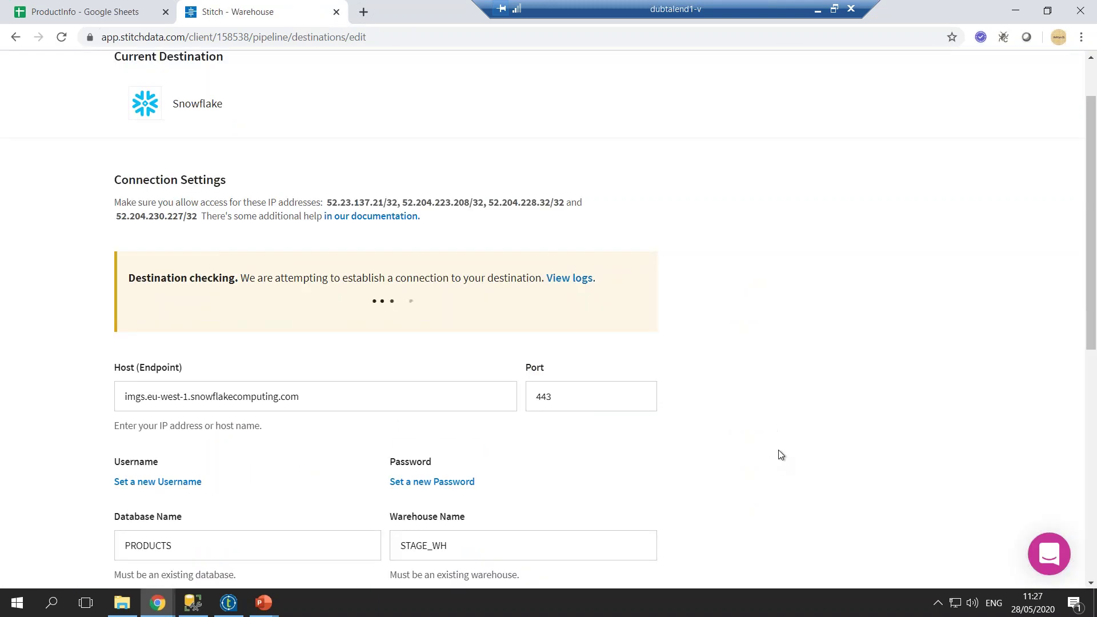
pyautogui.scroll(-2, 363, 292)
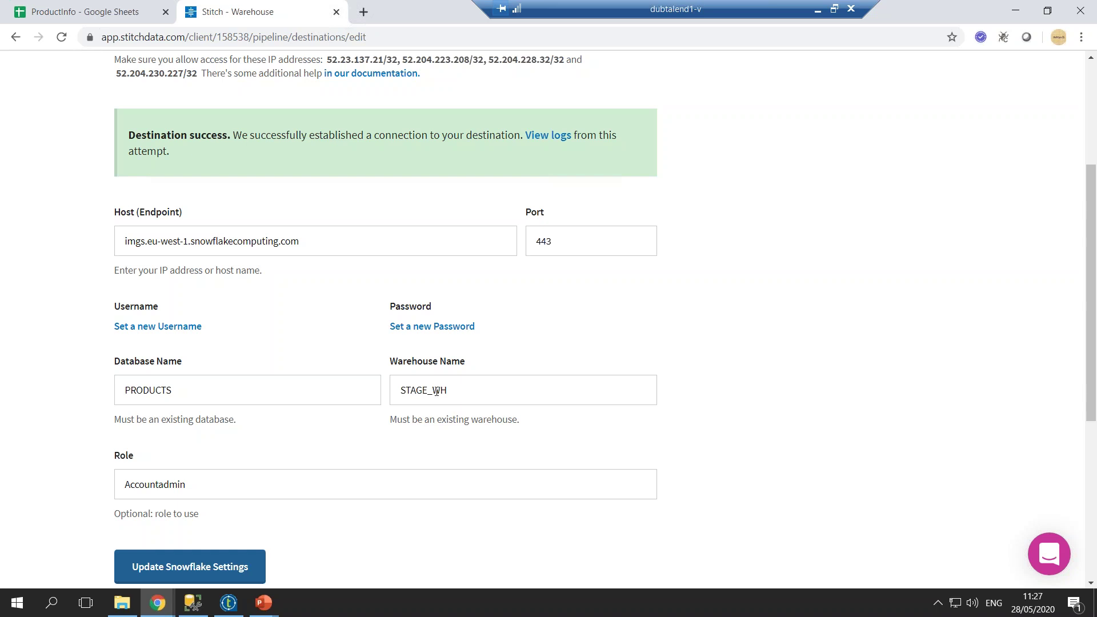
pyautogui.scroll(-2, 309, 413)
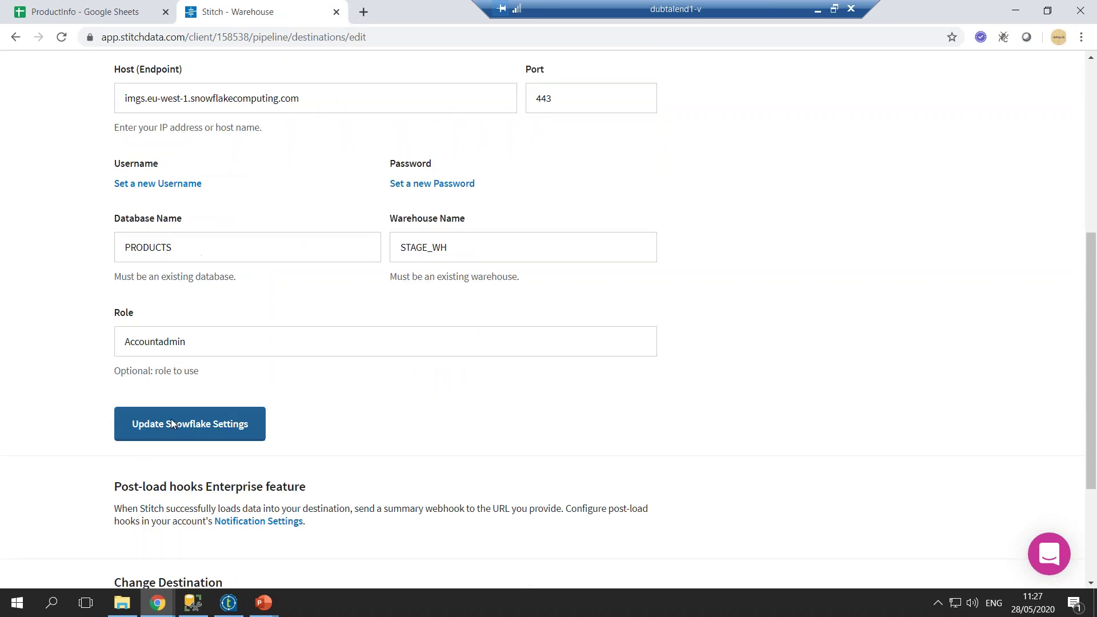
pyautogui.click(223, 439)
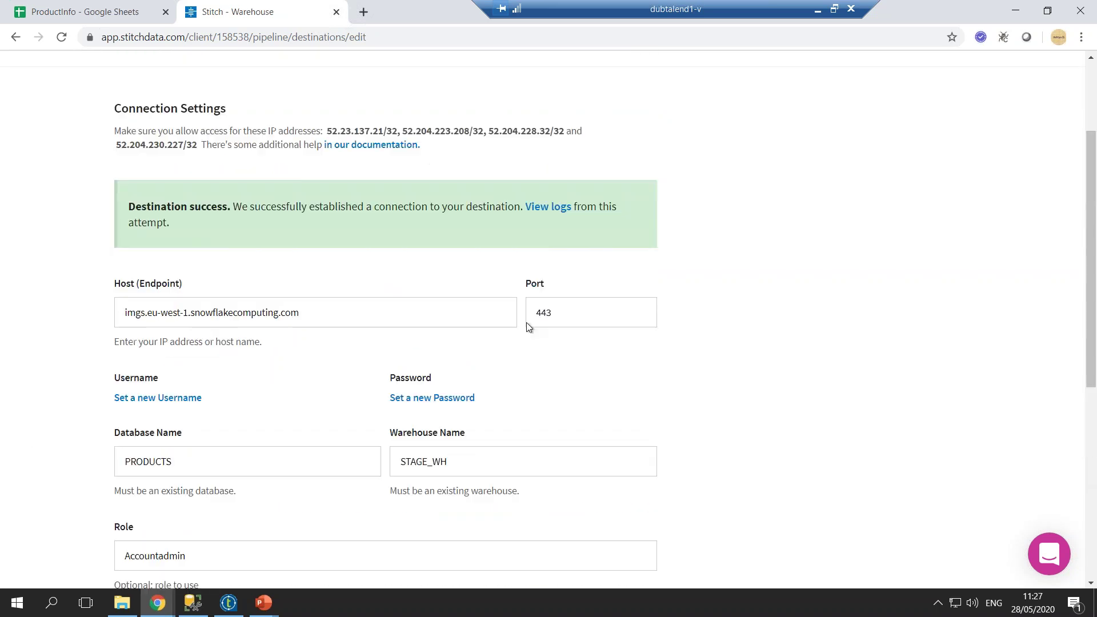
pyautogui.click(192, 76)
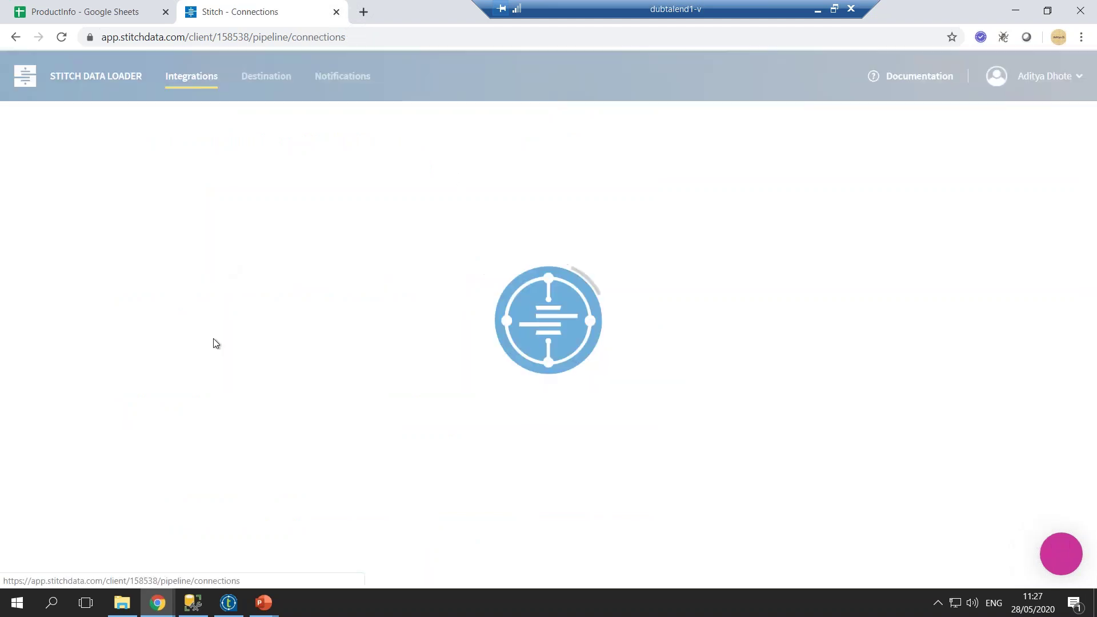
pyautogui.click(232, 546)
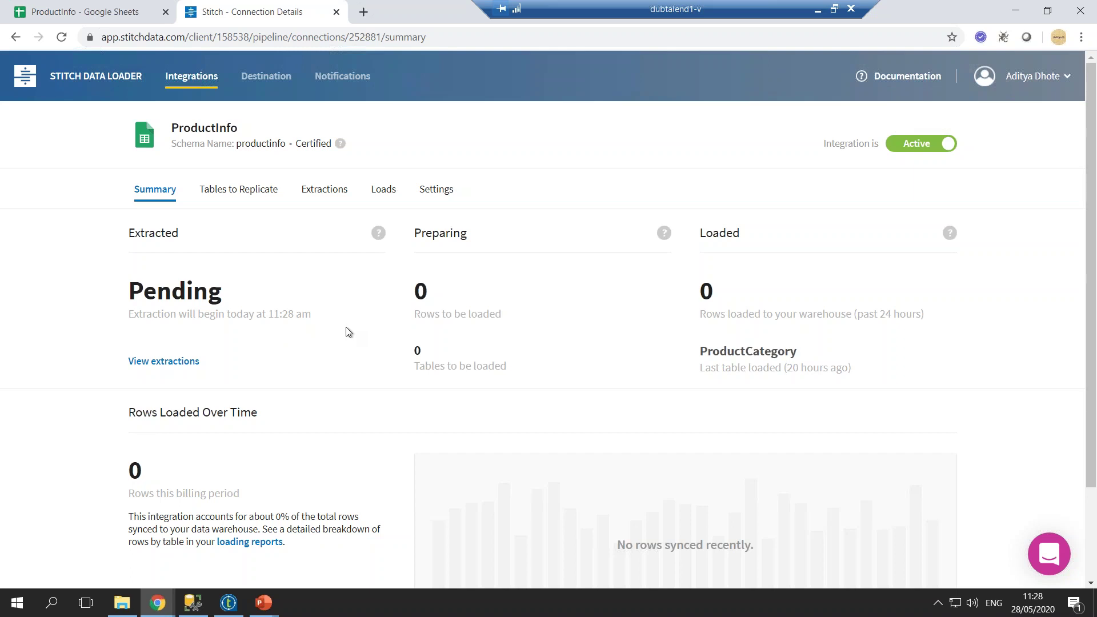
# Switch to the Snowflake worksheet and browse to the PRODUCTINFO schema in the PRODUCTS_27052020 database.
pyautogui.hotkey('alt', 'Tab')
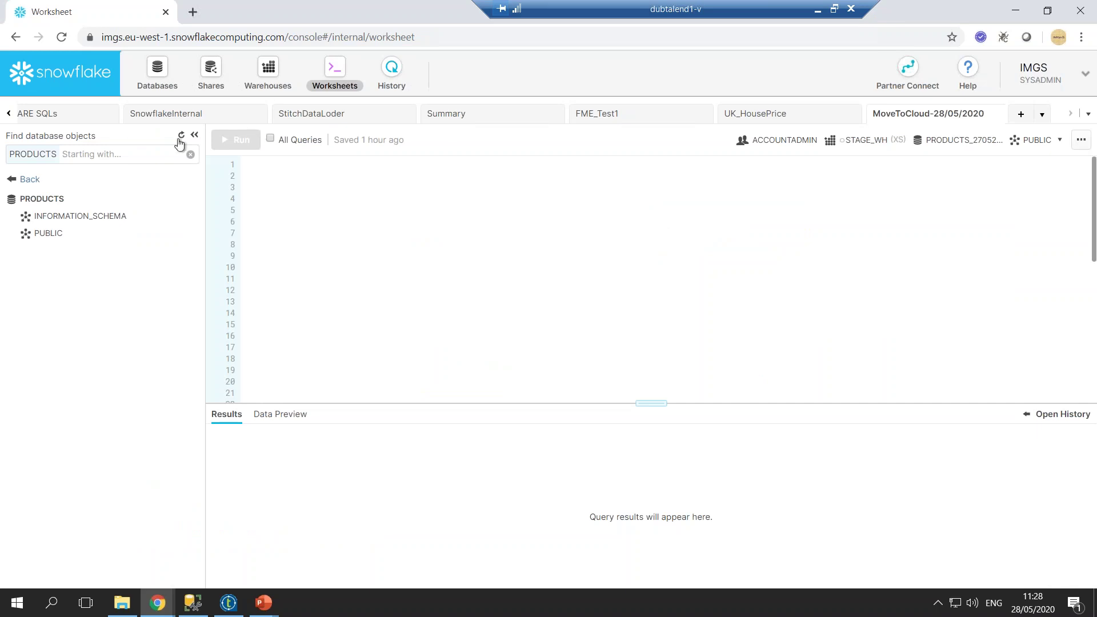
pyautogui.click(180, 139)
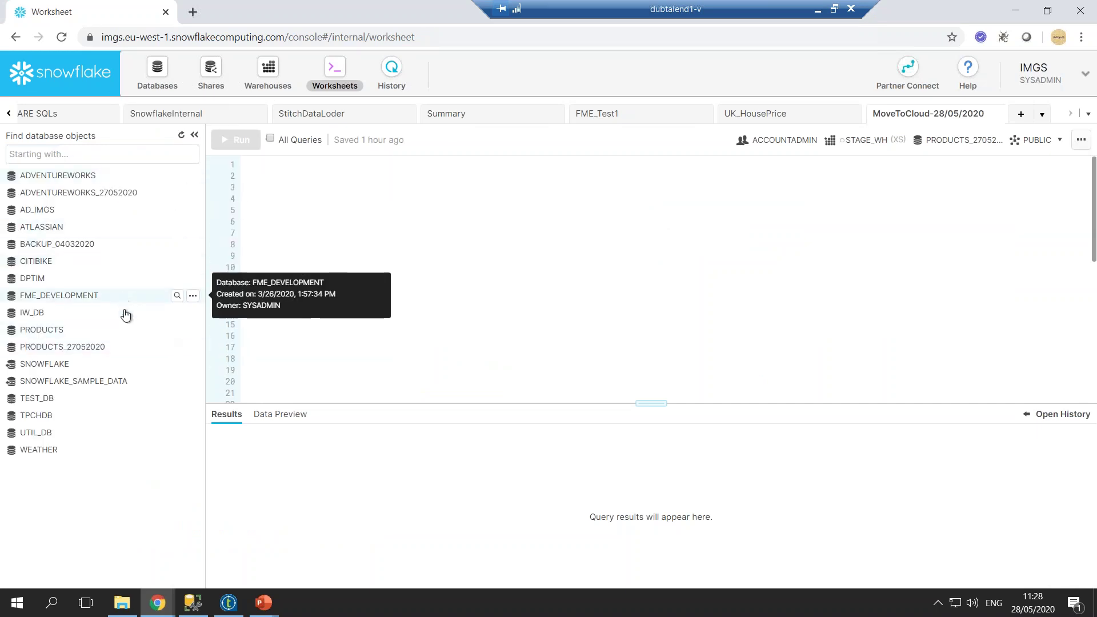
pyautogui.click(177, 348)
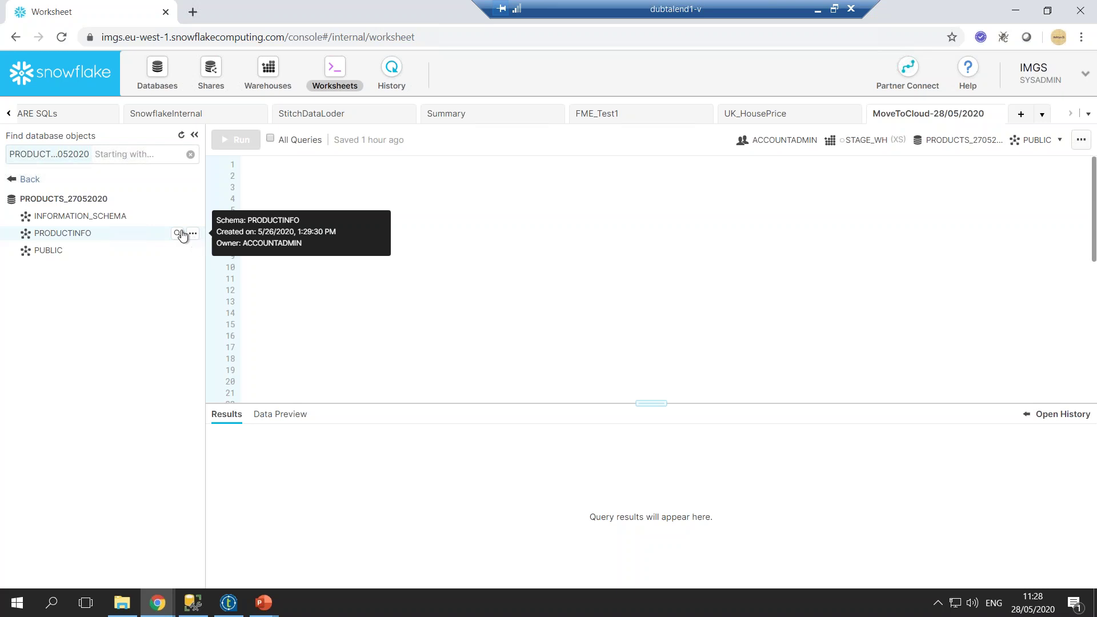
pyautogui.click(177, 233)
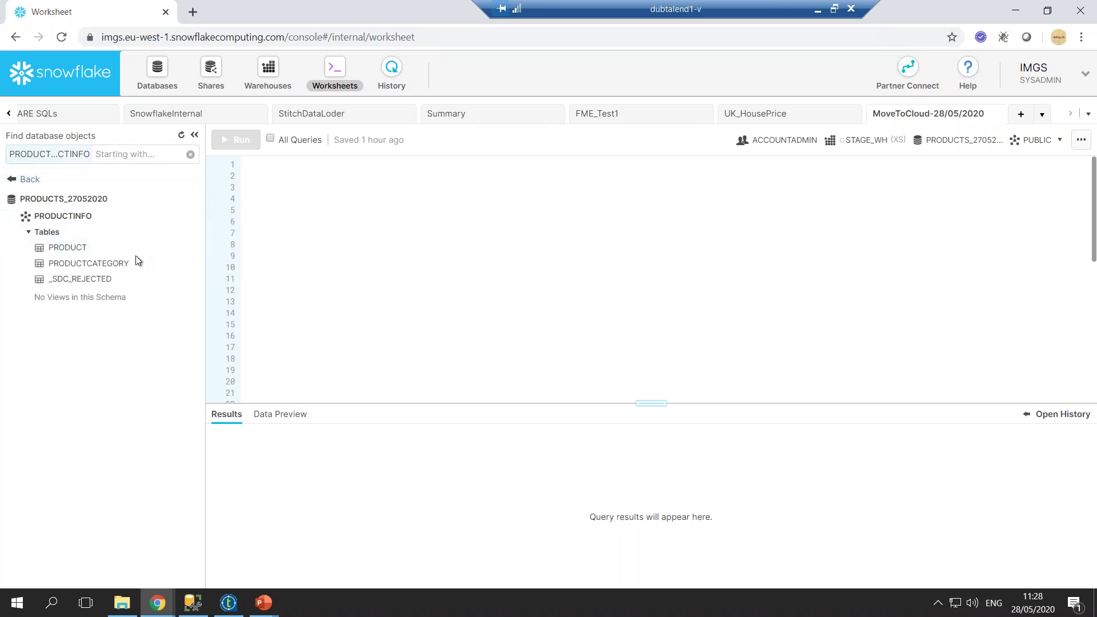
# Preview the data of the PRODUCT table in the PRODUCTINFO schema, adjusting the preview area's height.
pyautogui.moveTo(188, 256)
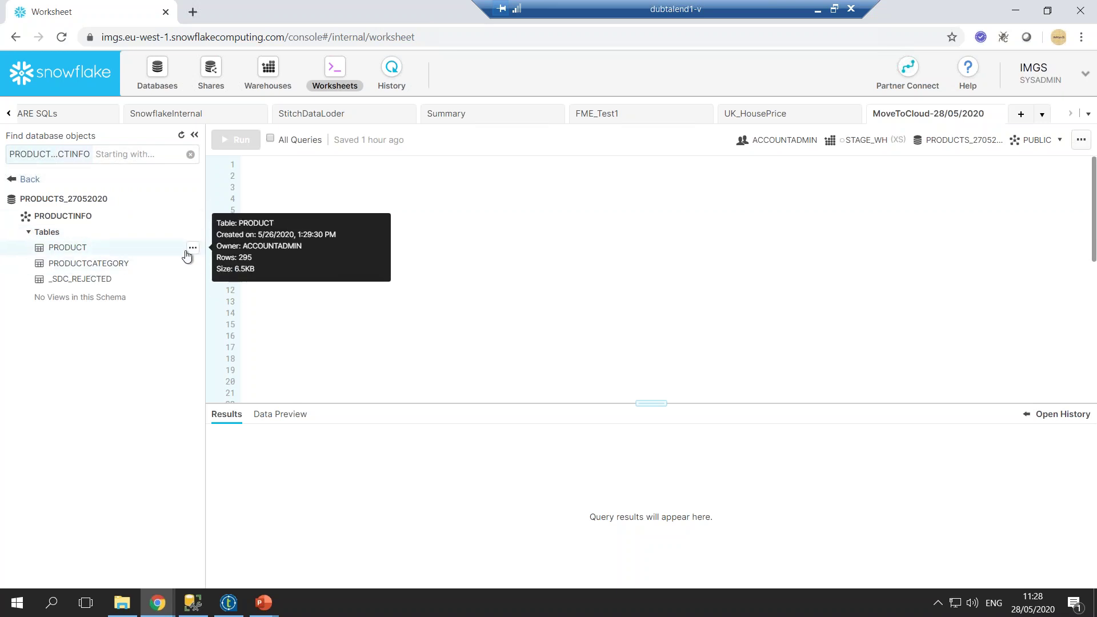
pyautogui.click(172, 254)
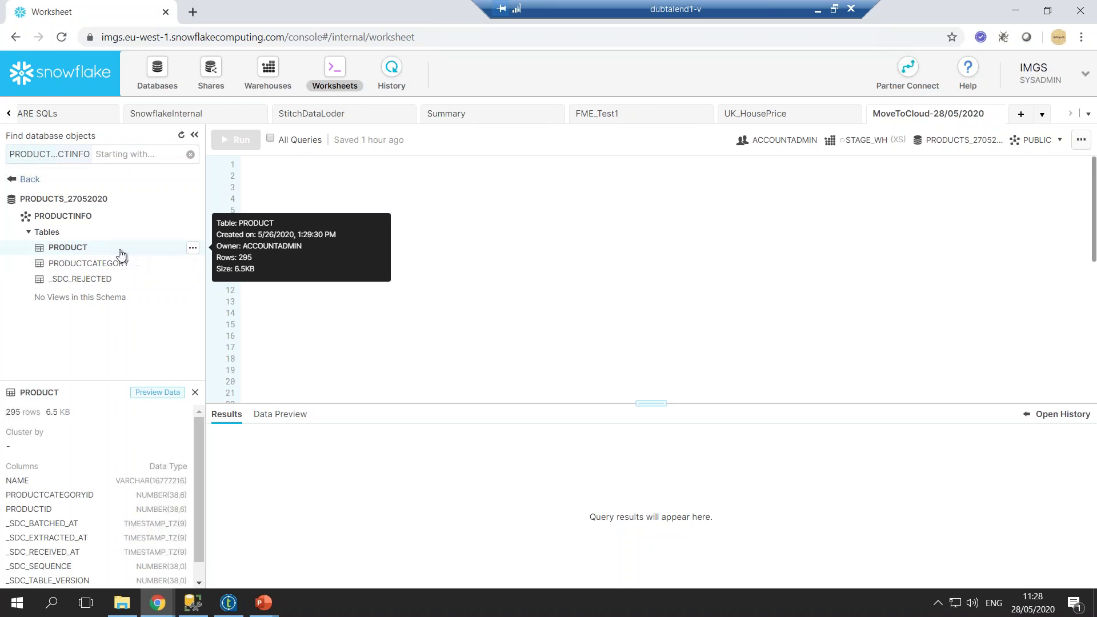
pyautogui.click(159, 394)
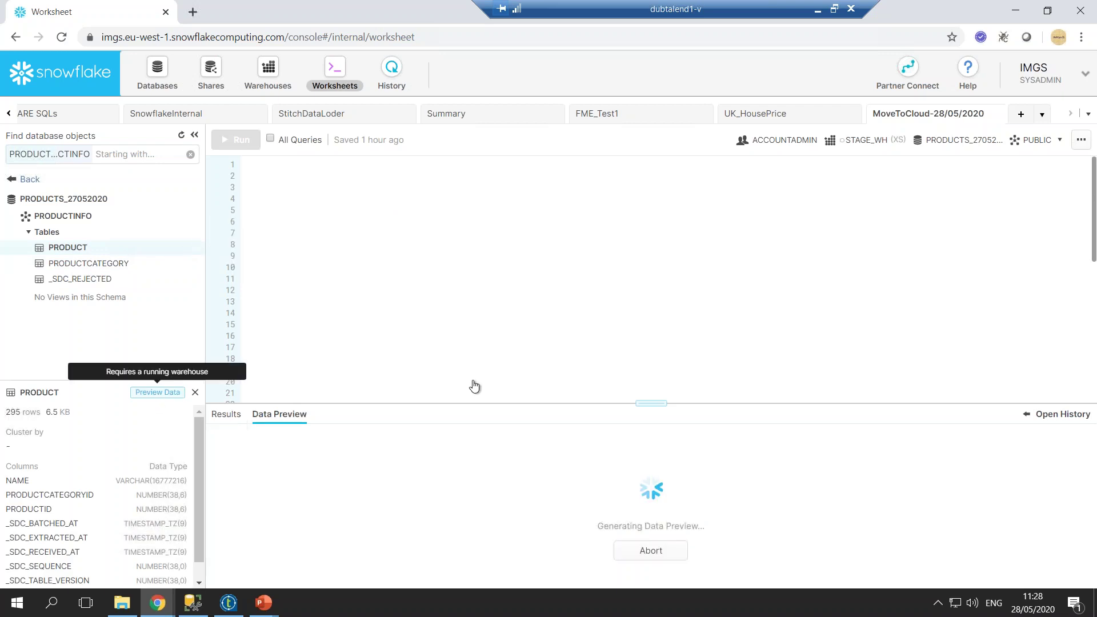
pyautogui.moveTo(647, 406); pyautogui.dragTo(647, 294)
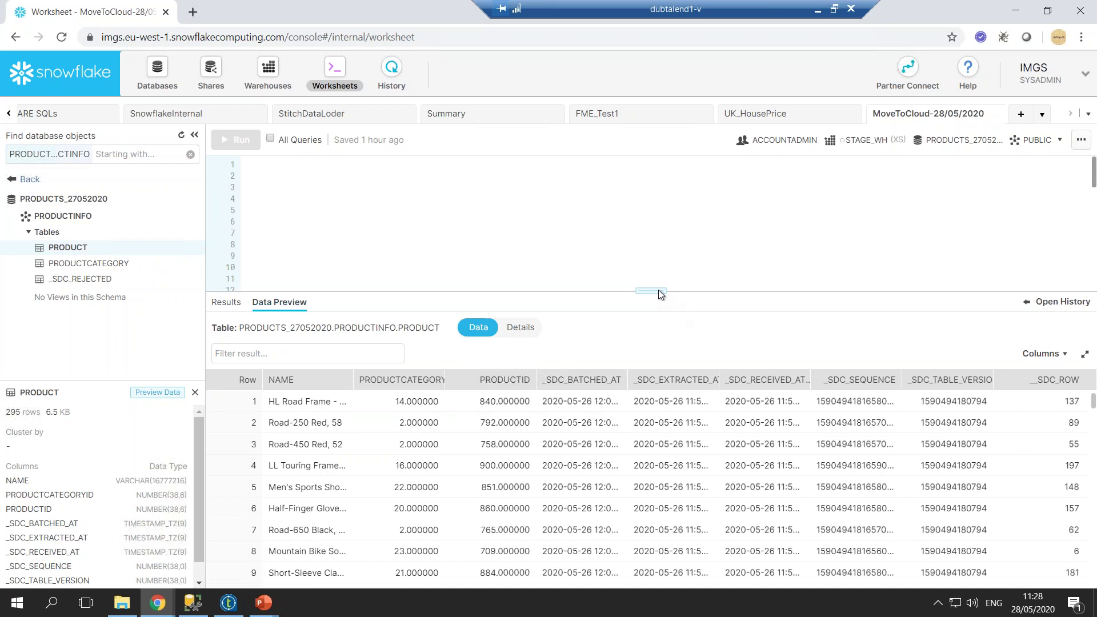
pyautogui.moveTo(657, 381); pyautogui.dragTo(656, 386)
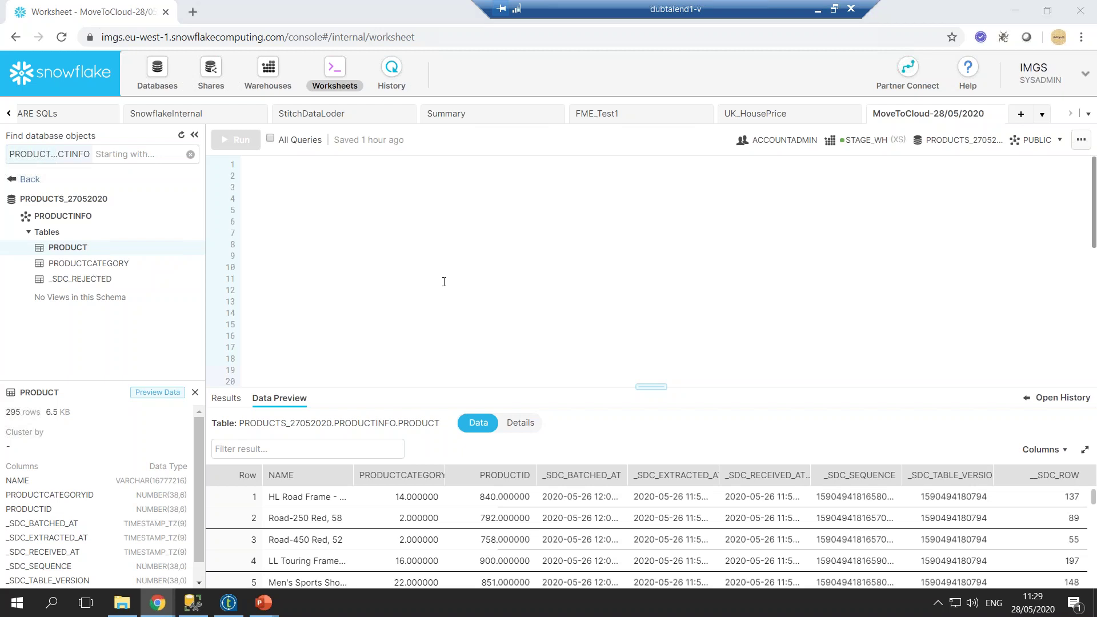
# Switch to Sisense and create a new ElastiCube model named IMGS_PRODUCTS.
pyautogui.hotkey('alt', 'Tab')
pyautogui.hotkey('alt', 'Tab')
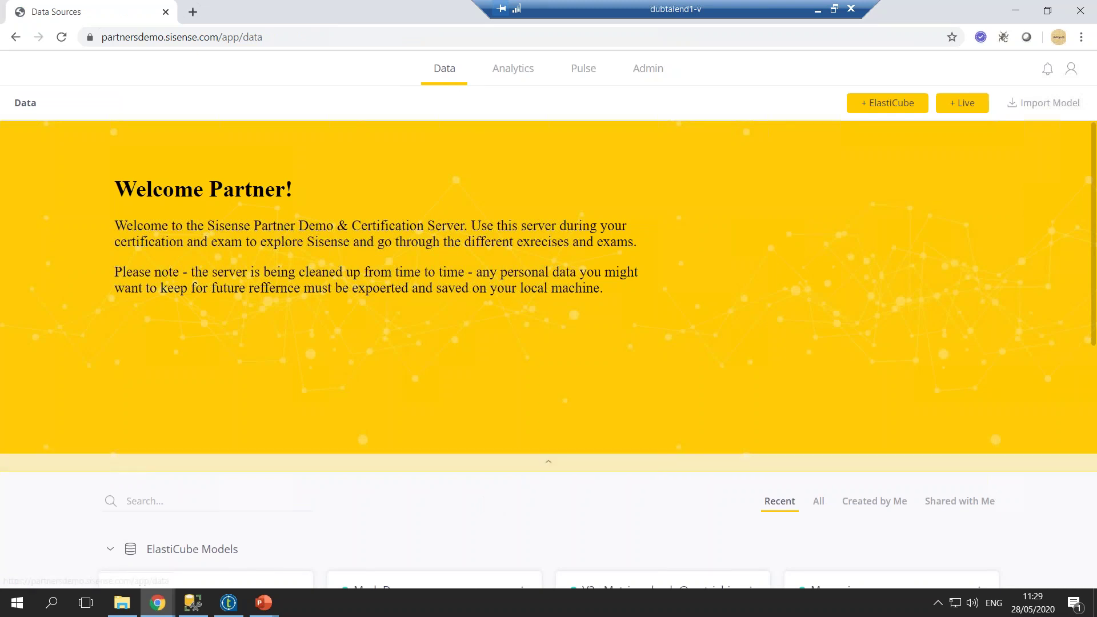
pyautogui.scroll(-4, 245, 401)
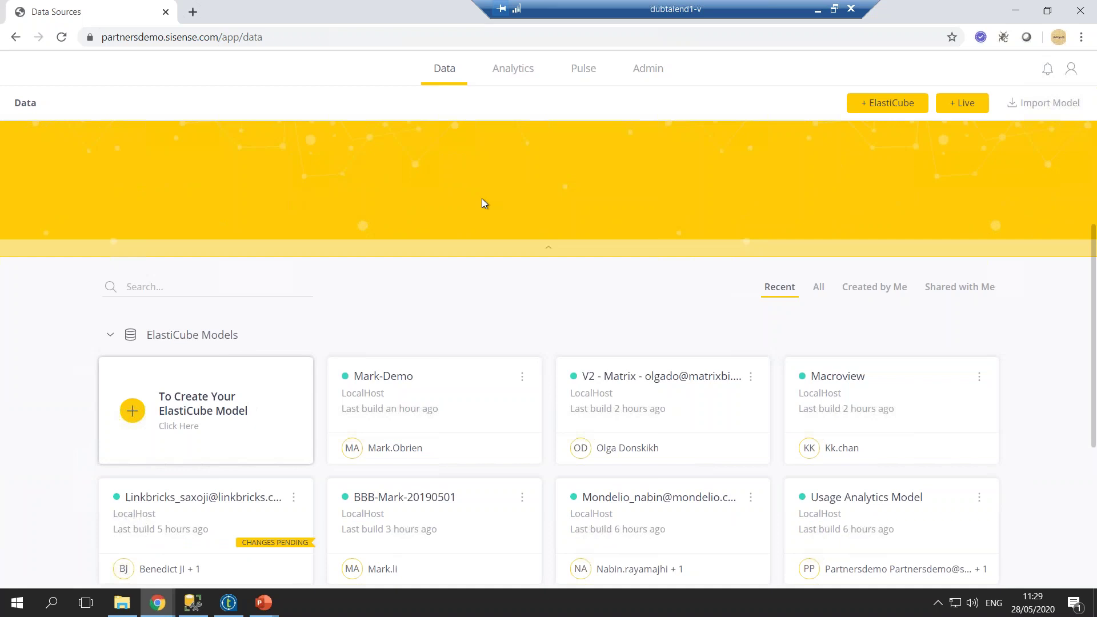
pyautogui.click(482, 198)
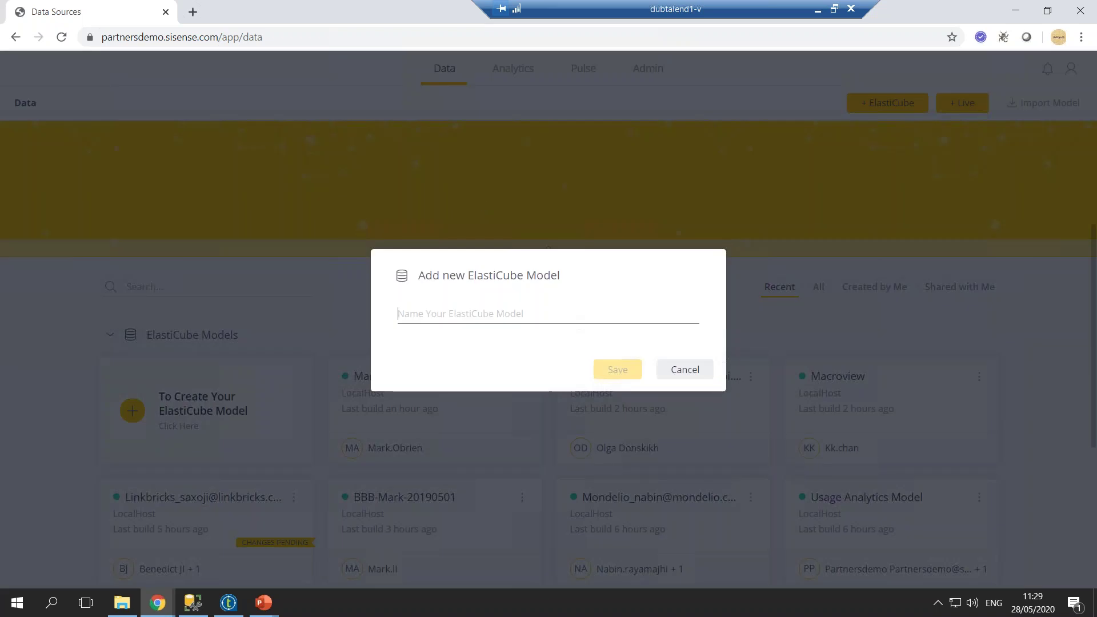
pyautogui.write('IMGS_PROD')
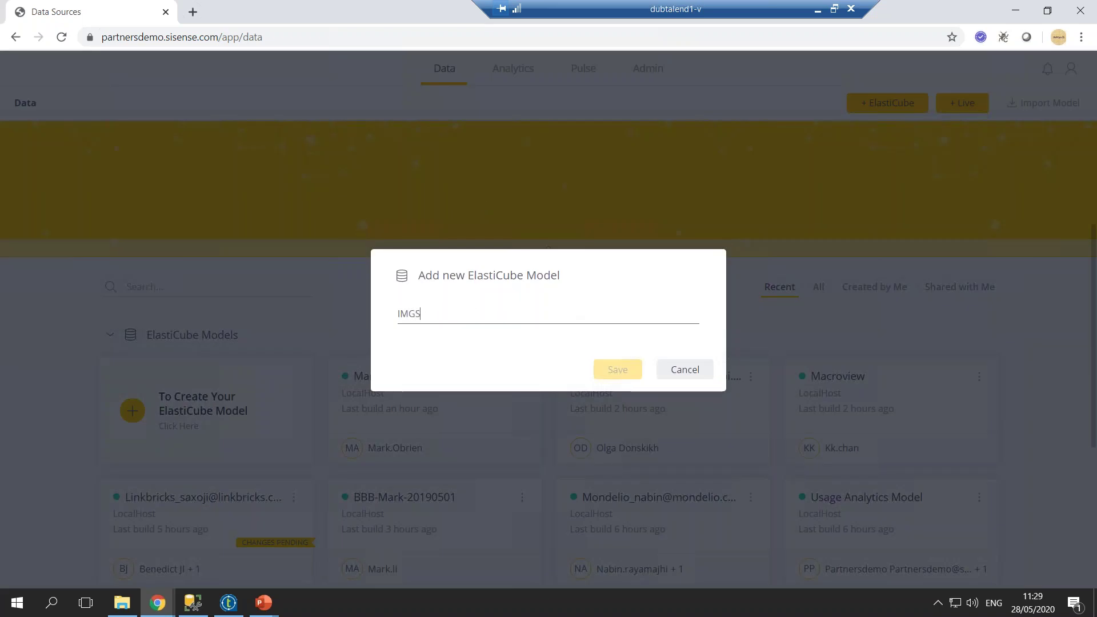
pyautogui.write('UCTS')
pyautogui.click(603, 371)
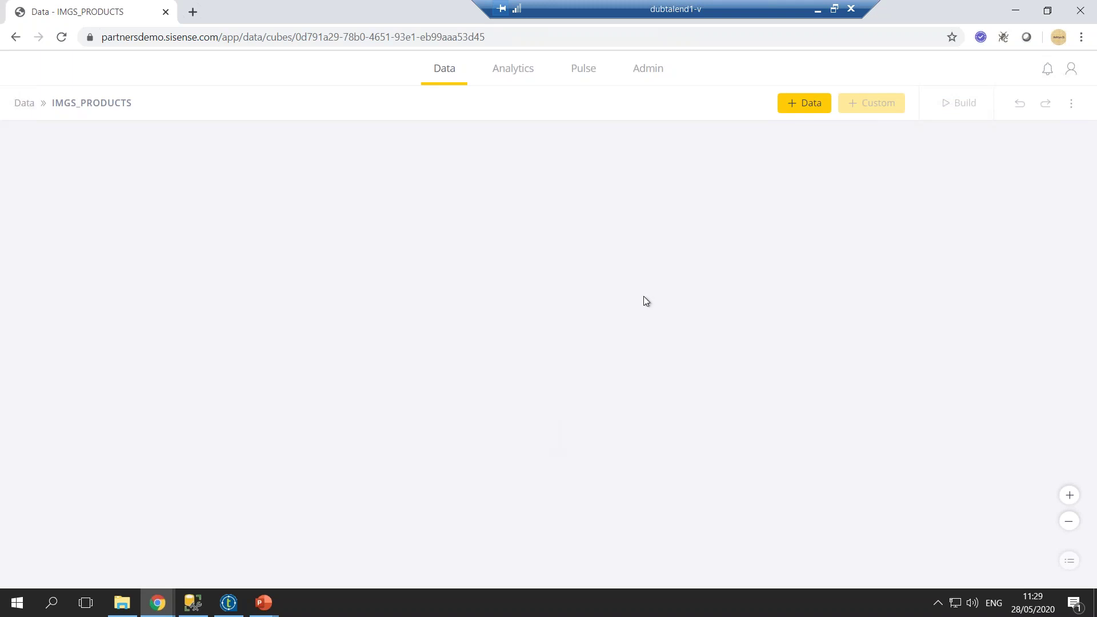
# Start adding data to the IMGS_PRODUCTS model, connecting through the first saved Snowflake connection with its stored credentials.
pyautogui.click(789, 109)
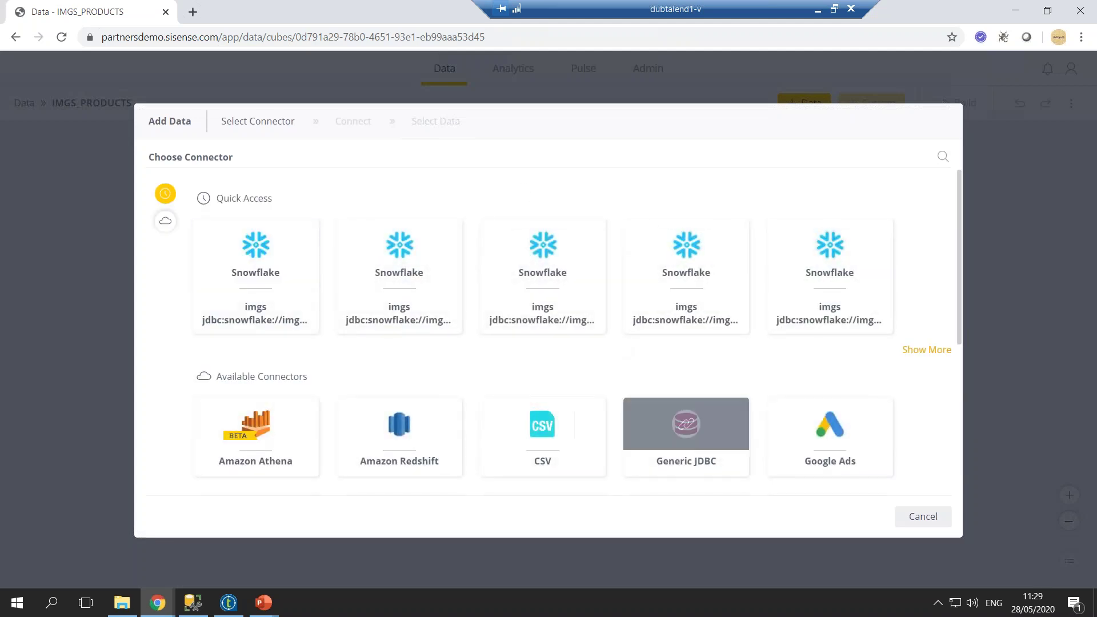
pyautogui.scroll(-3, 680, 429)
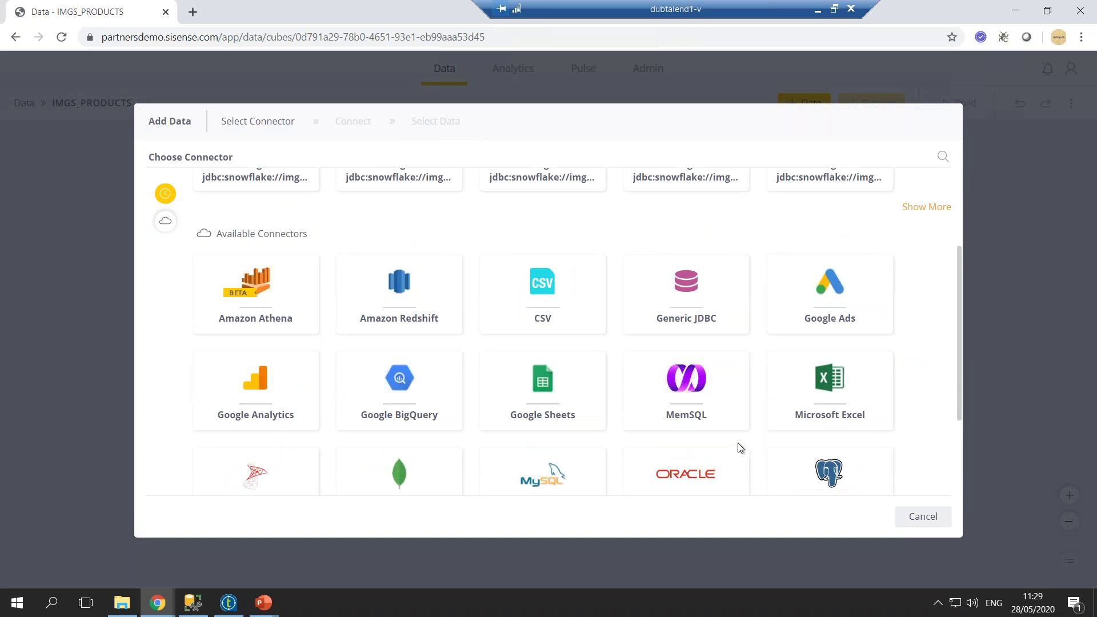
pyautogui.scroll(-3, 738, 444)
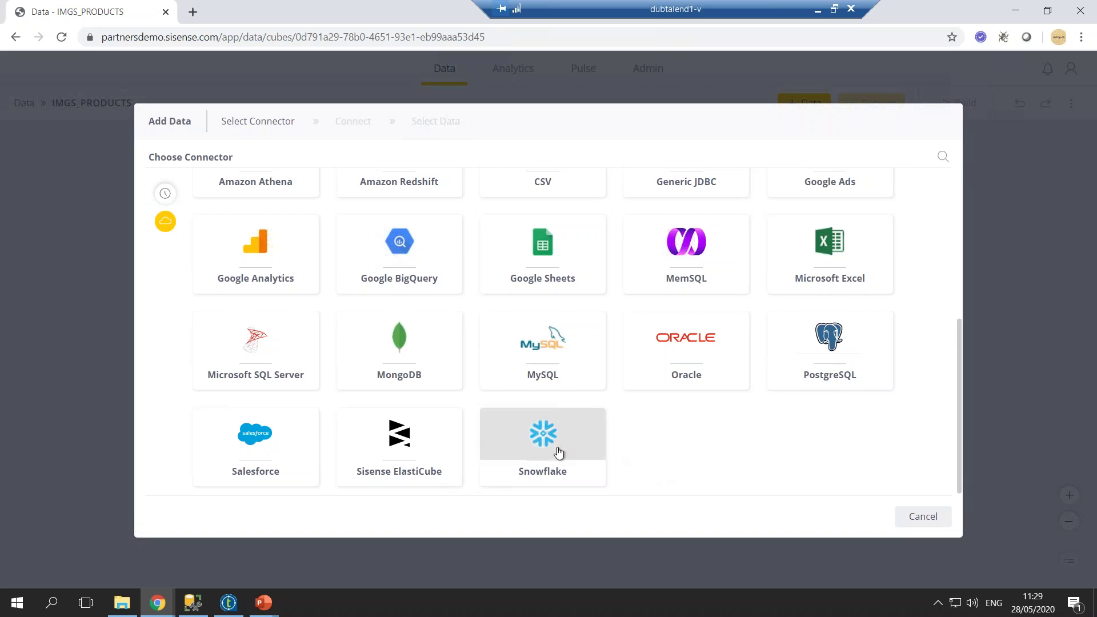
pyautogui.scroll(5, 306, 238)
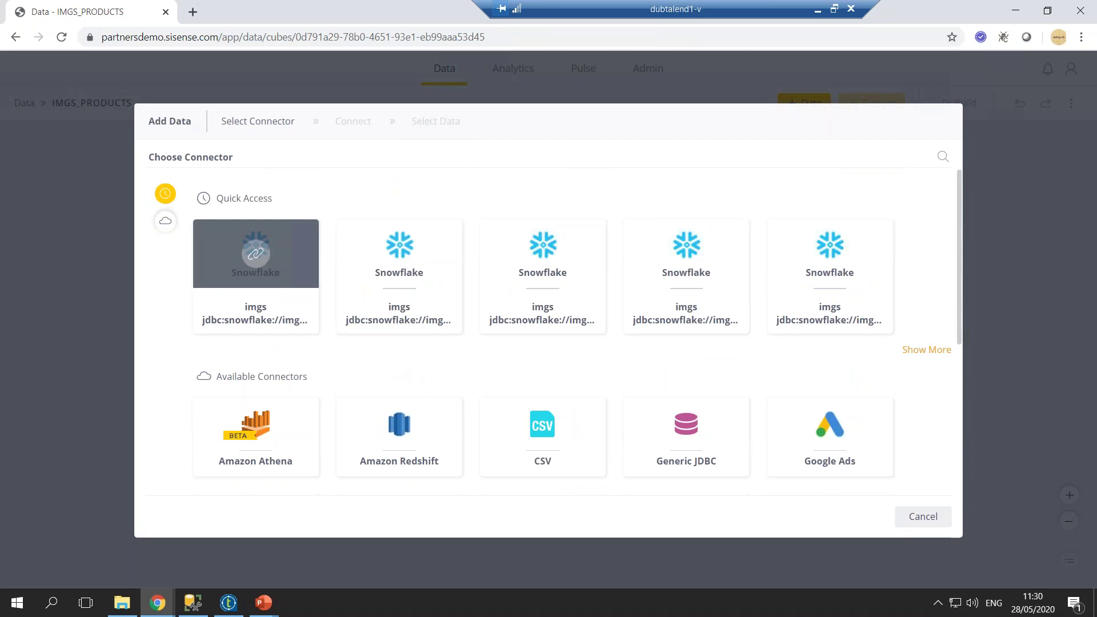
pyautogui.click(256, 253)
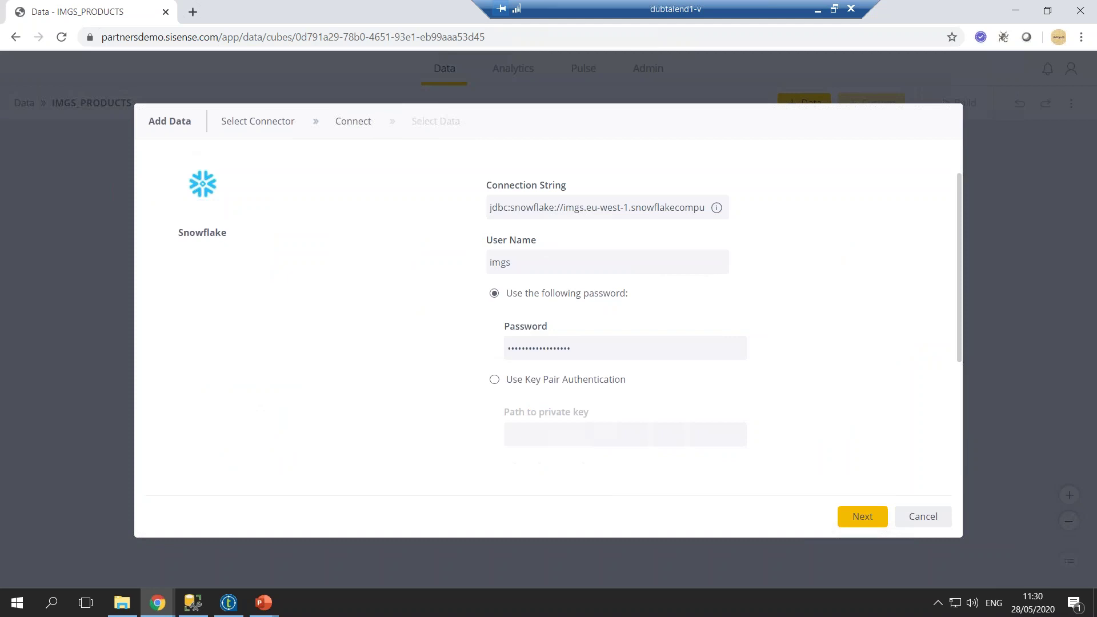
pyautogui.click(863, 517)
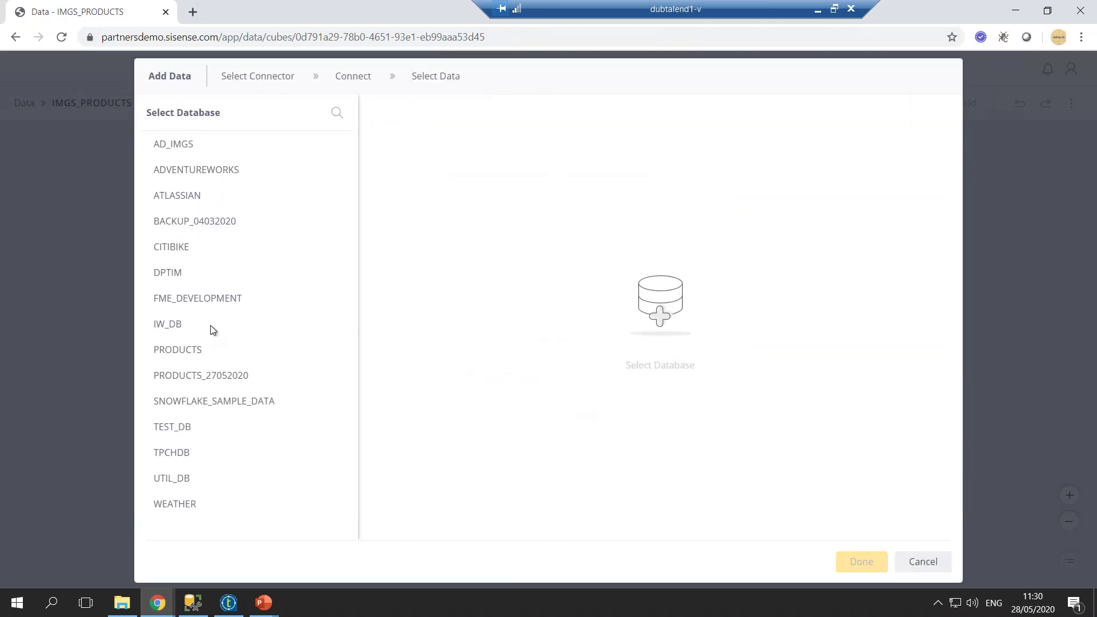
# Add the PRODUCT and PRODUCTCATEGORY tables from the PRODUCTINFO schema of the PRODUCTS_27052020 database to the model.
pyautogui.click(222, 380)
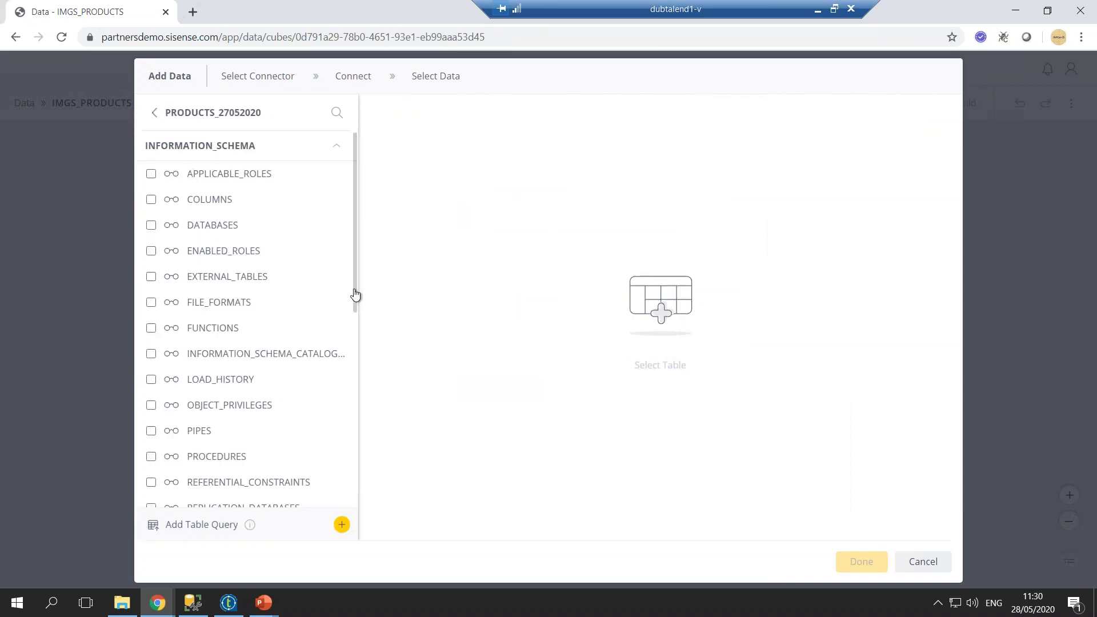
pyautogui.scroll(-5, 356, 487)
pyautogui.scroll(-2, 355, 489)
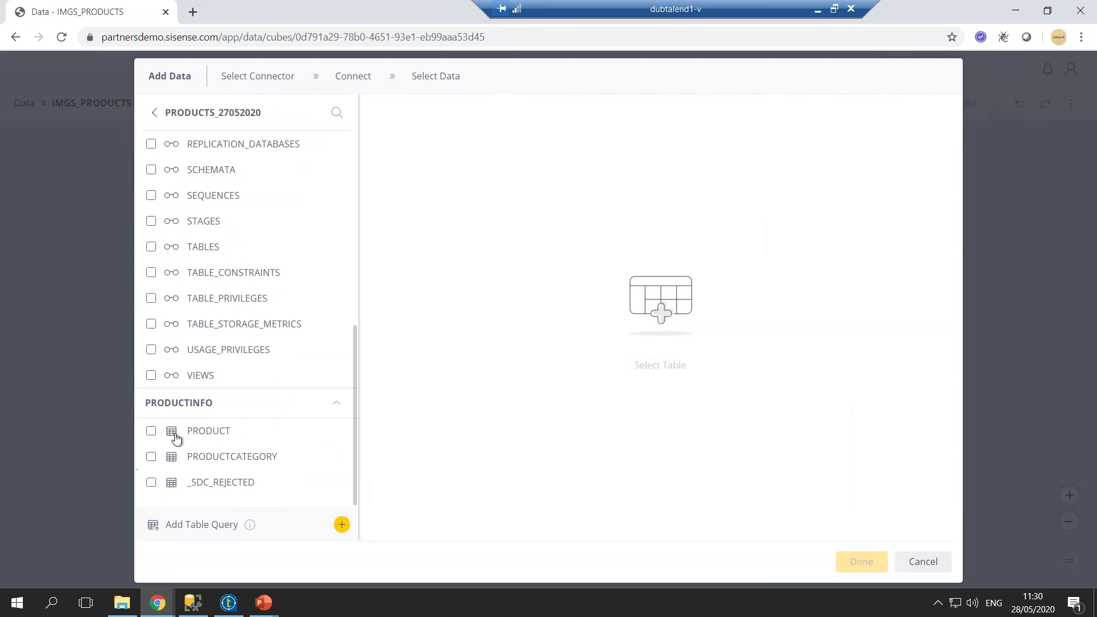
pyautogui.click(151, 456)
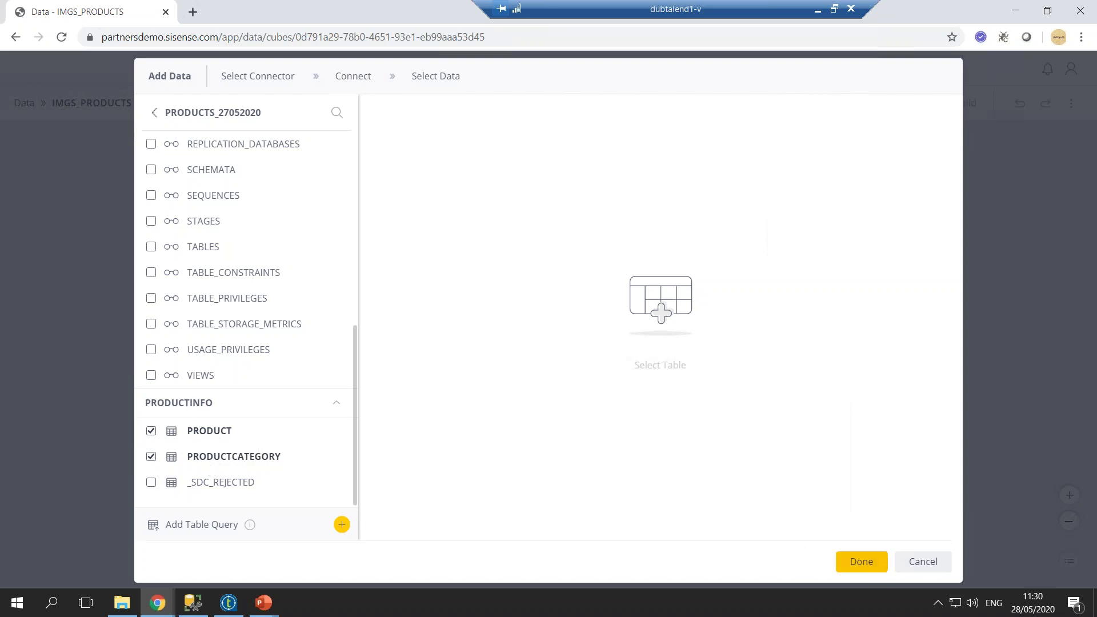
pyautogui.click(871, 567)
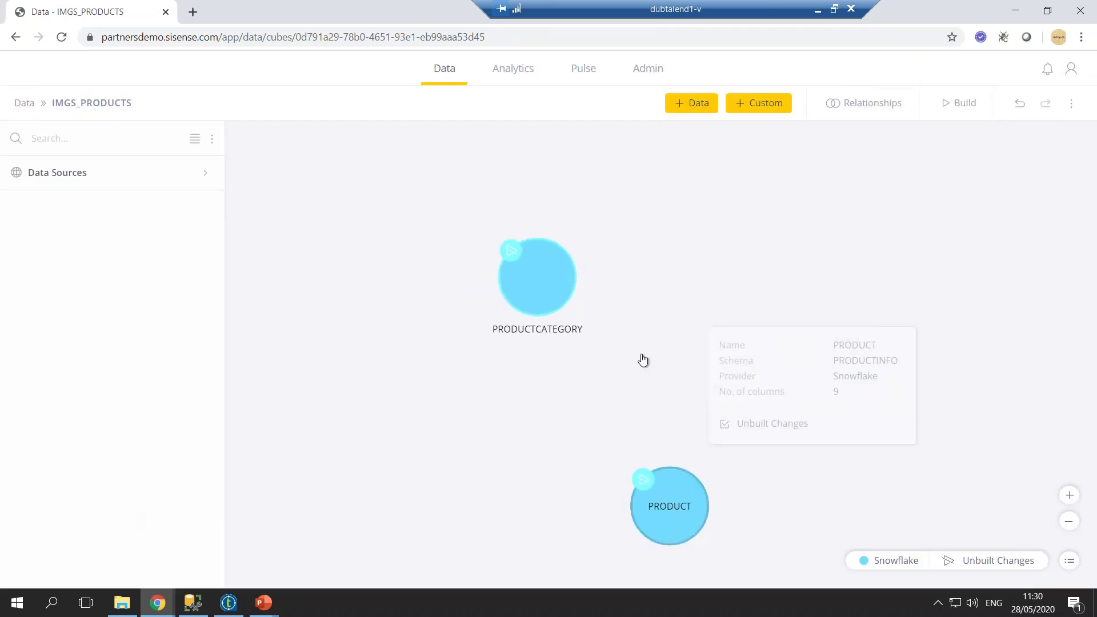
# Create a relationship between the PRODUCT and PRODUCTCATEGORY tables on their PRODUCTCATEGORYID columns.
pyautogui.moveTo(643, 360); pyautogui.dragTo(538, 279)
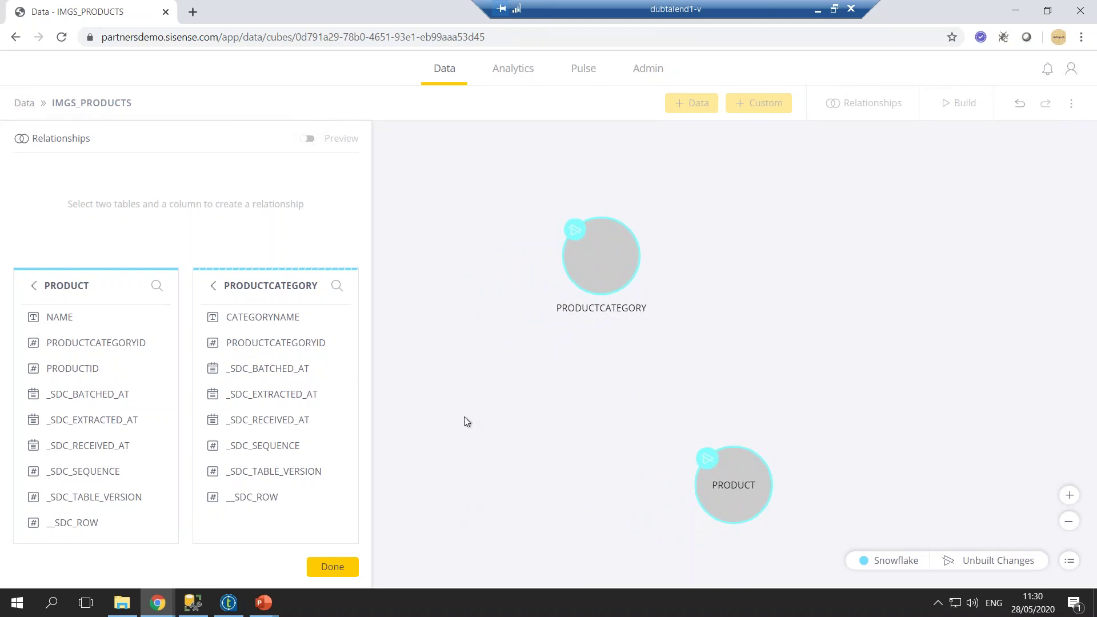
pyautogui.click(286, 346)
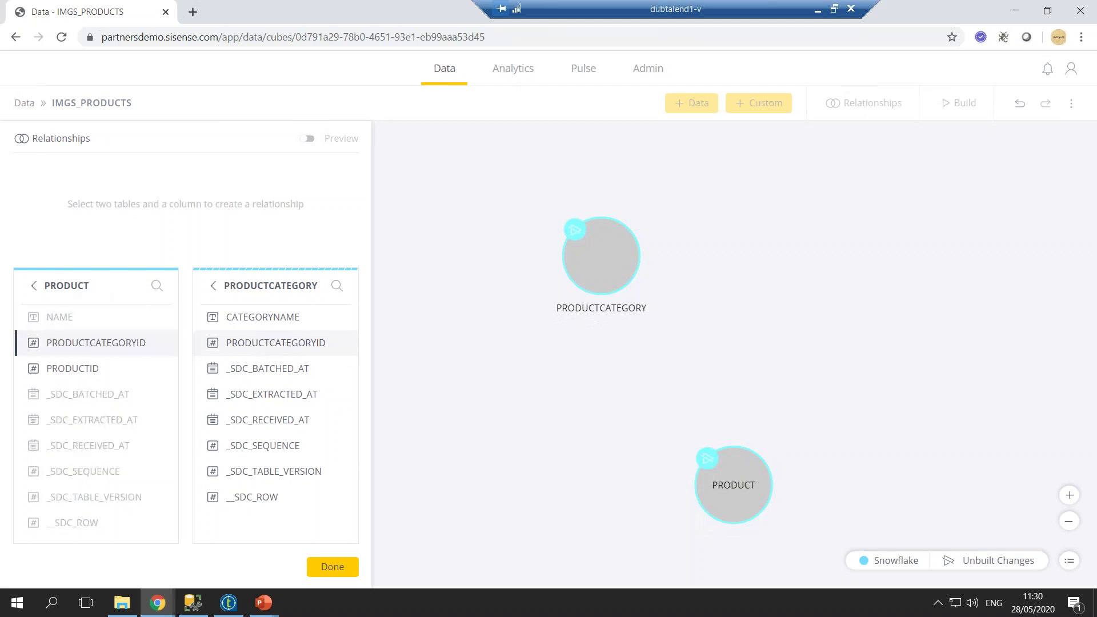
pyautogui.click(125, 344)
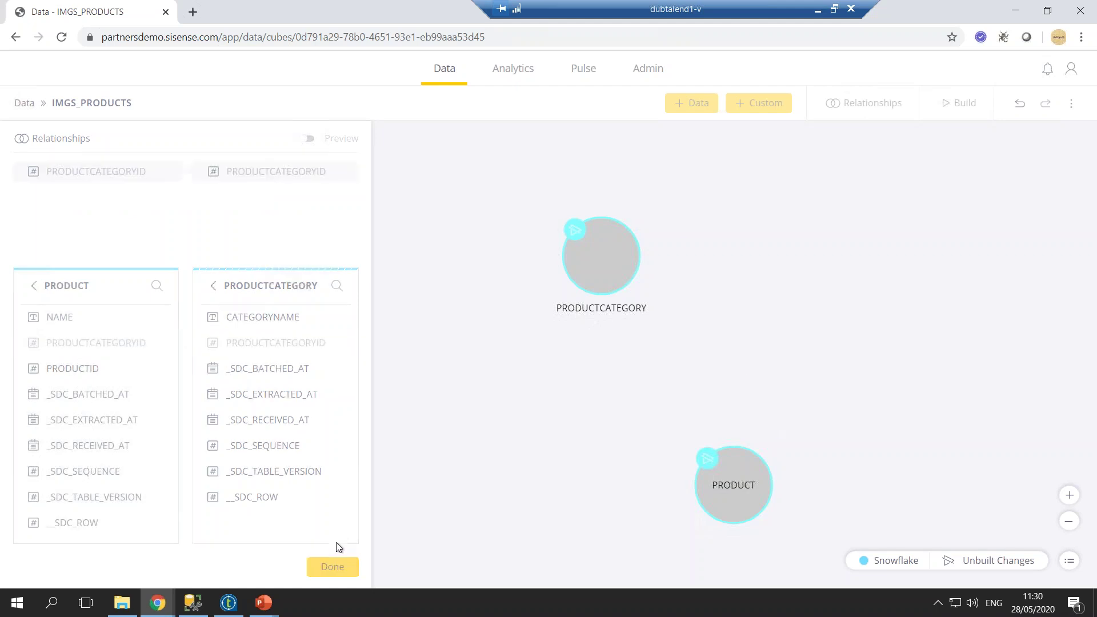
pyautogui.click(591, 461)
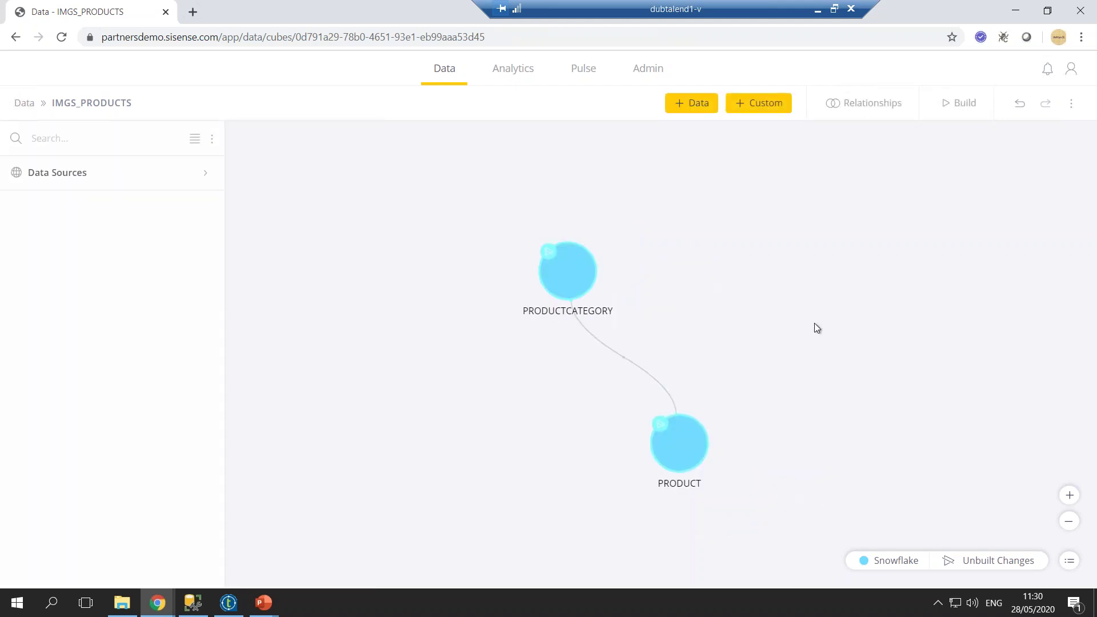
# Build the IMGS_PRODUCTS model with the Replace All option, check the build process details and collapse them.
pyautogui.click(958, 103)
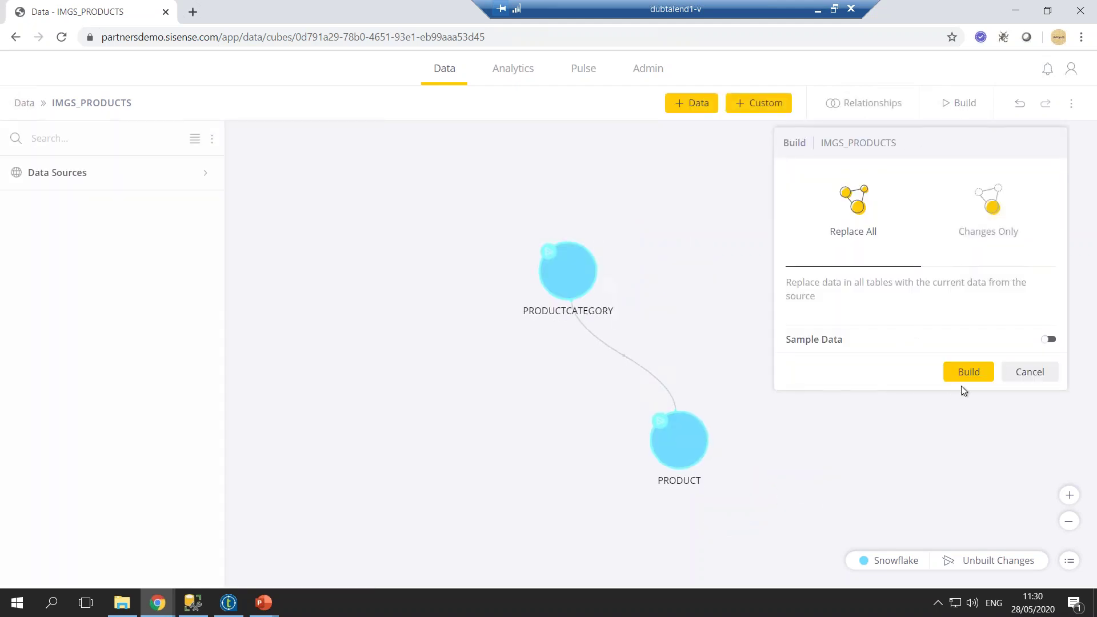
pyautogui.click(981, 372)
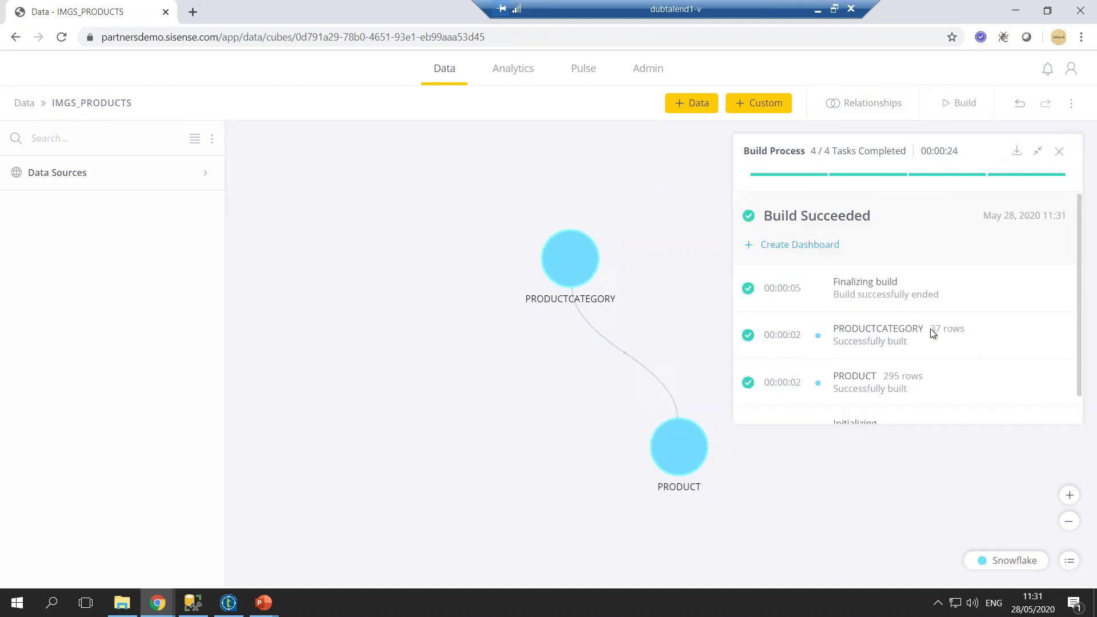
pyautogui.scroll(-1, 938, 372)
pyautogui.scroll(1, 938, 377)
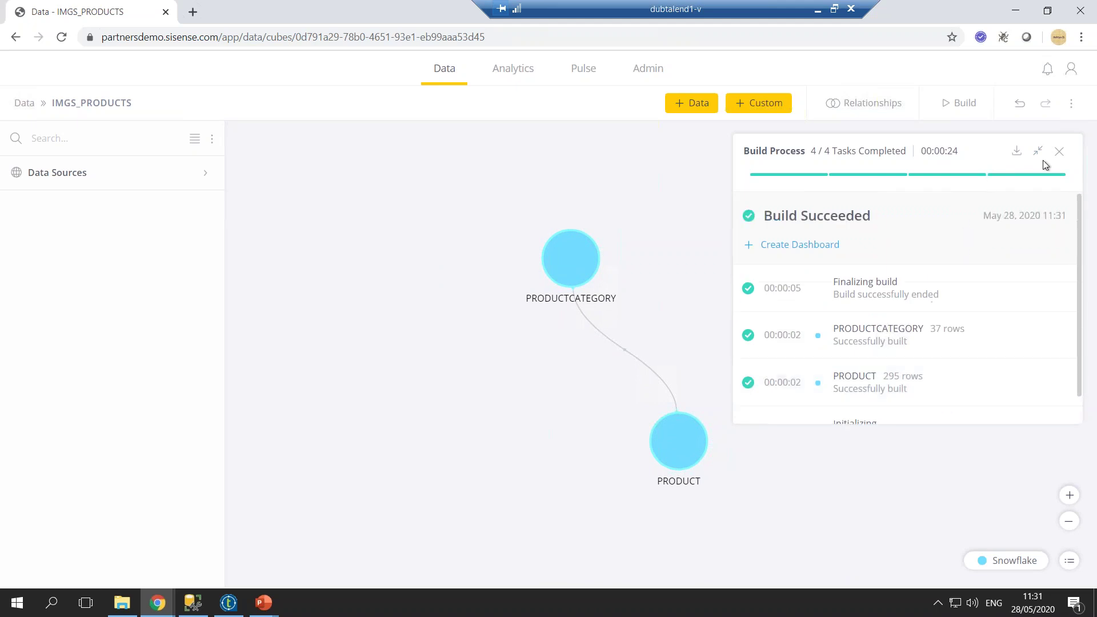
pyautogui.click(1039, 151)
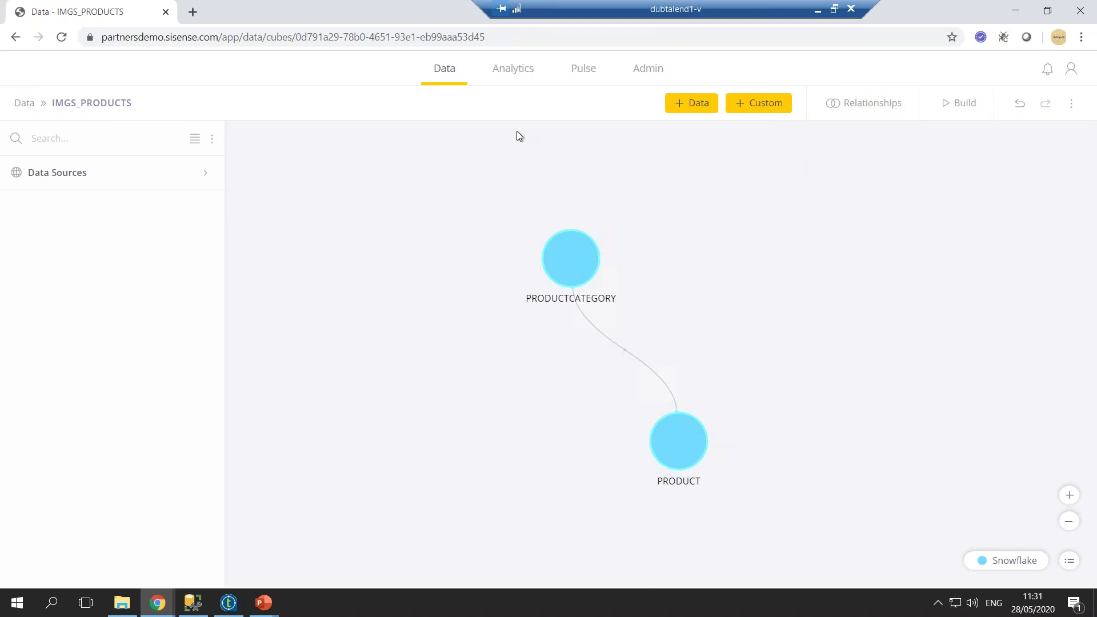
# Create a new analytics dashboard titled IMGS_PRODUCTS, based on the IMGS_PRODUCTS data source.
pyautogui.click(513, 69)
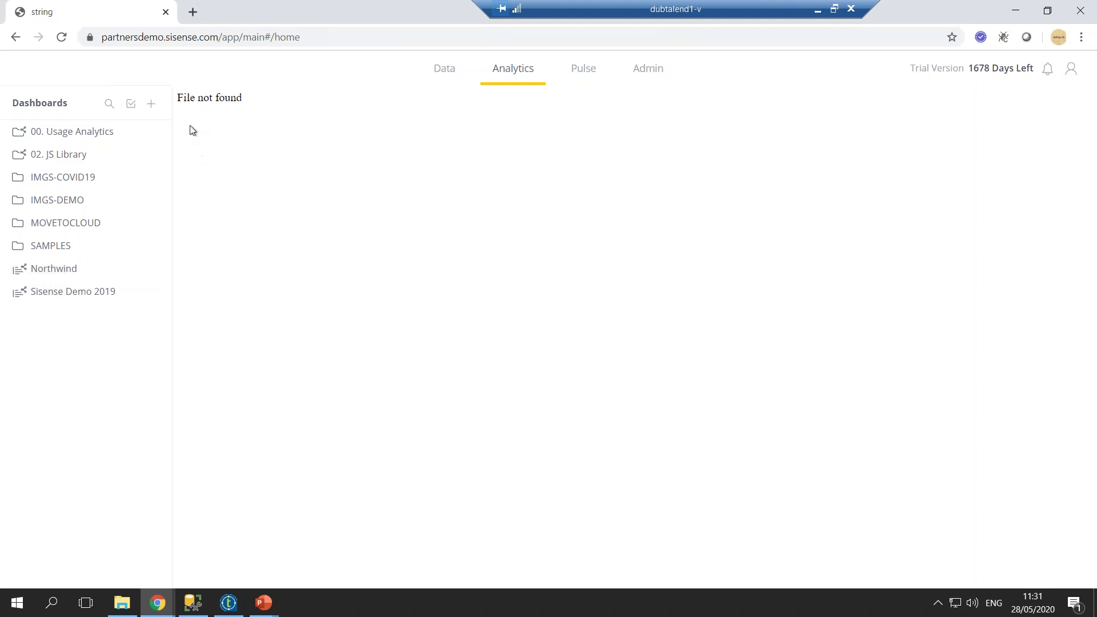
pyautogui.click(151, 107)
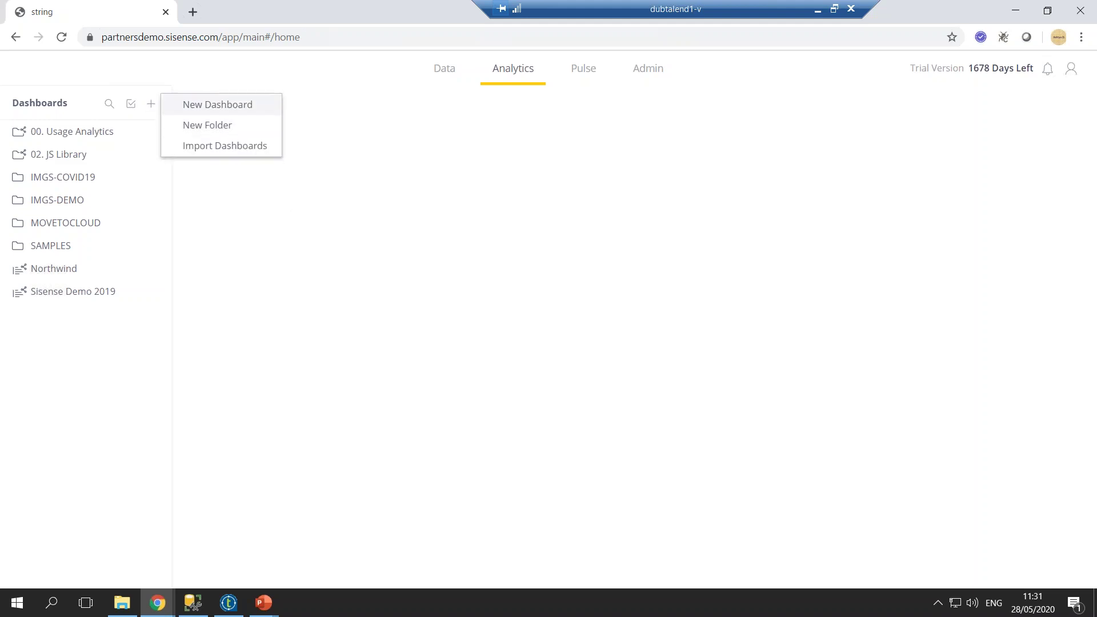
pyautogui.click(217, 104)
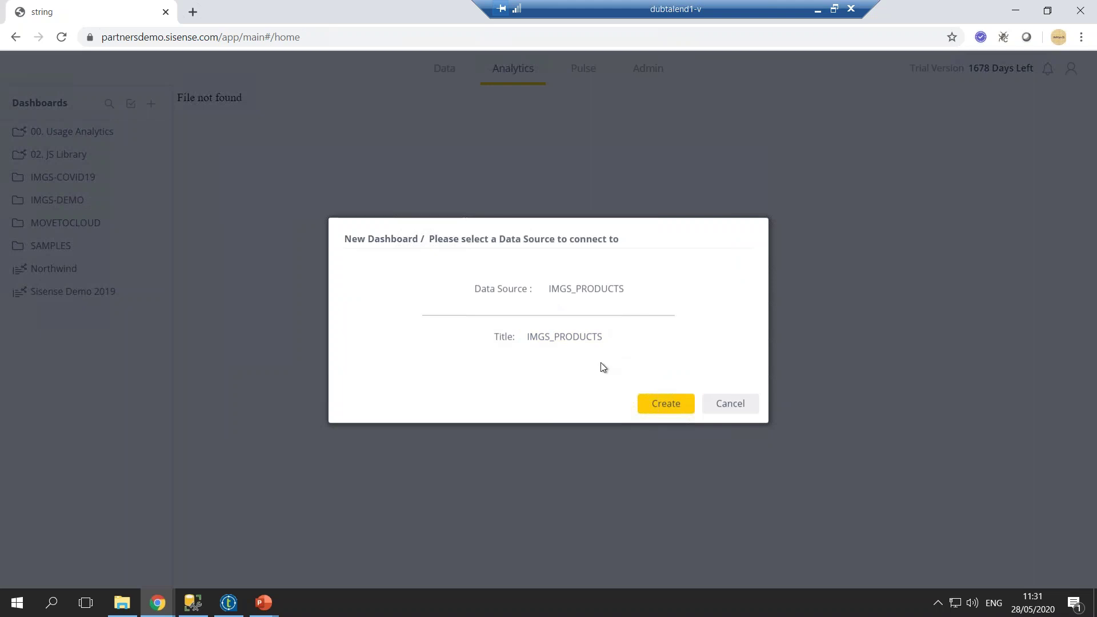
pyautogui.click(664, 404)
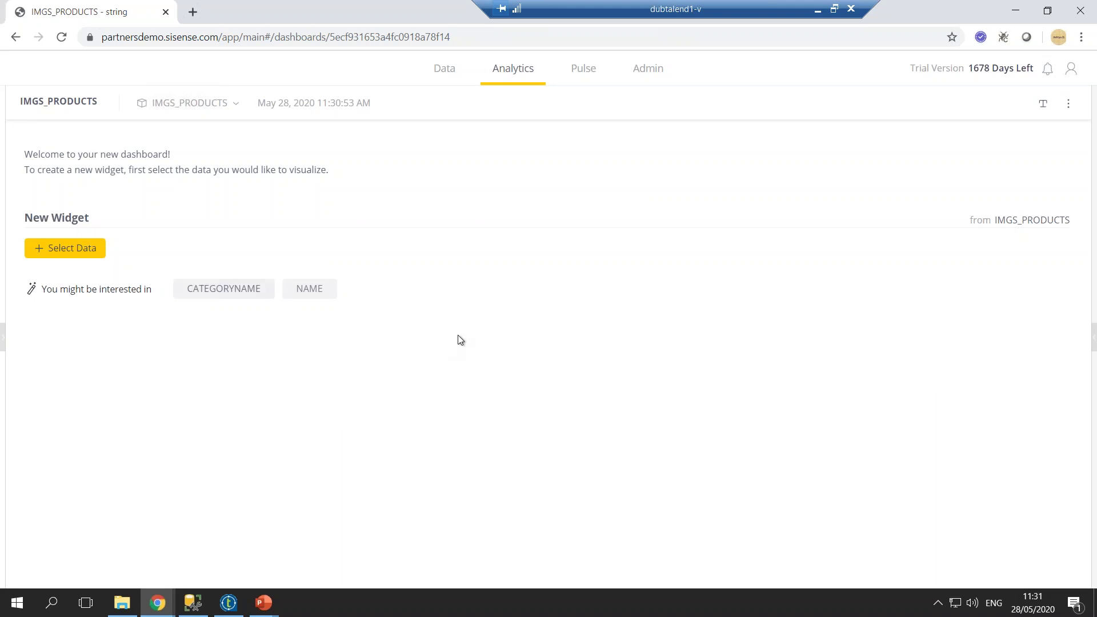
# Add an indicator widget to the dashboard showing the unique count of the PRODUCT table's NAME field.
pyautogui.click(68, 254)
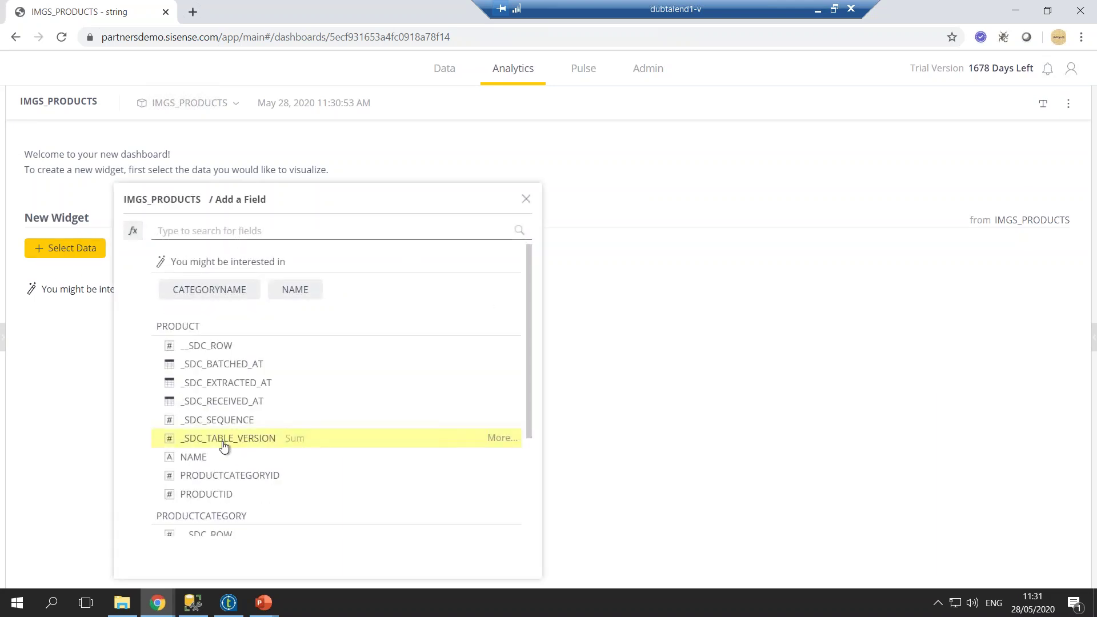
pyautogui.scroll(-3, 224, 447)
pyautogui.scroll(2, 351, 463)
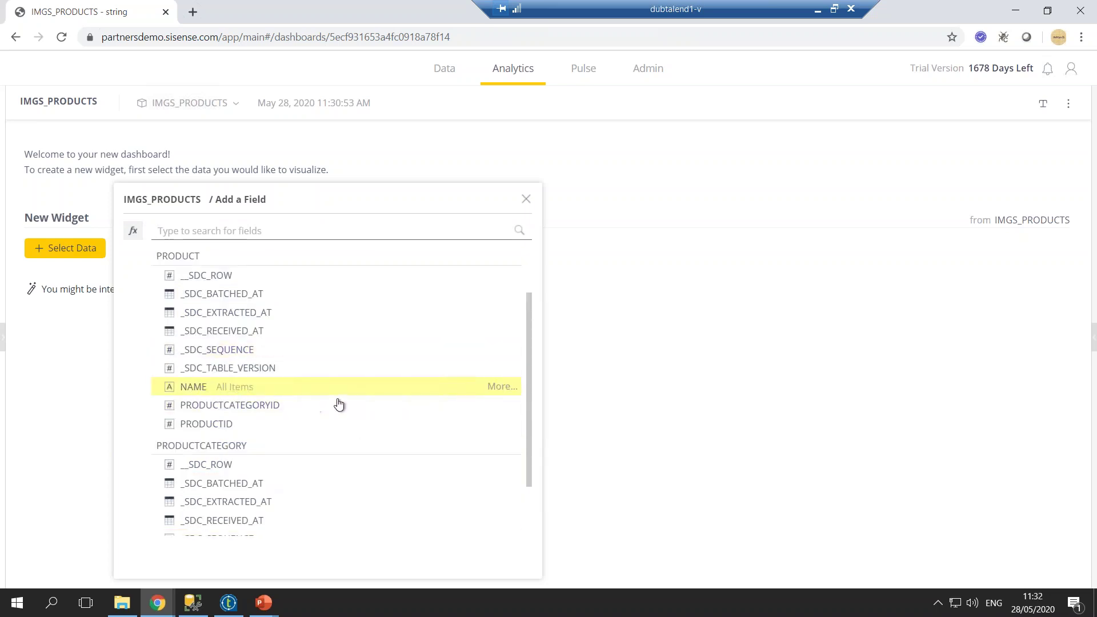
pyautogui.click(501, 393)
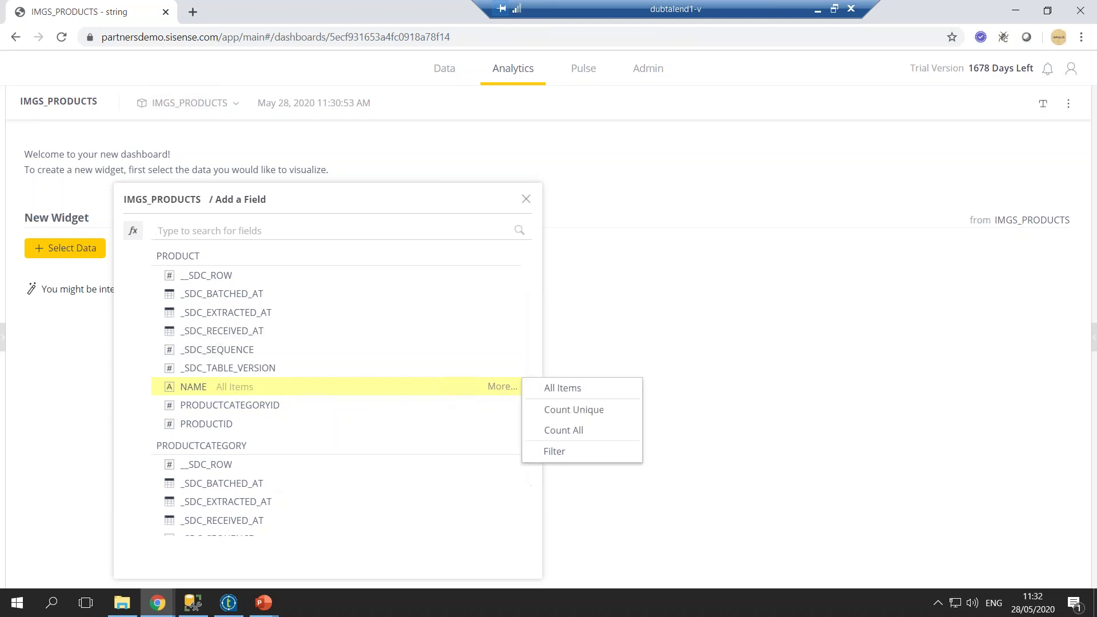
pyautogui.click(567, 416)
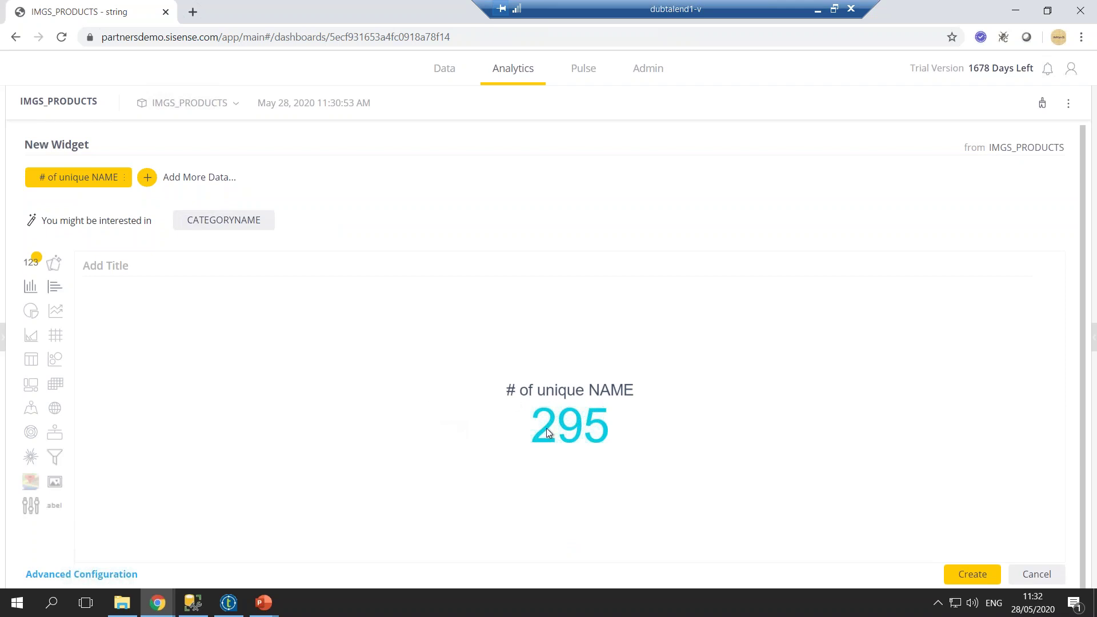
pyautogui.click(972, 574)
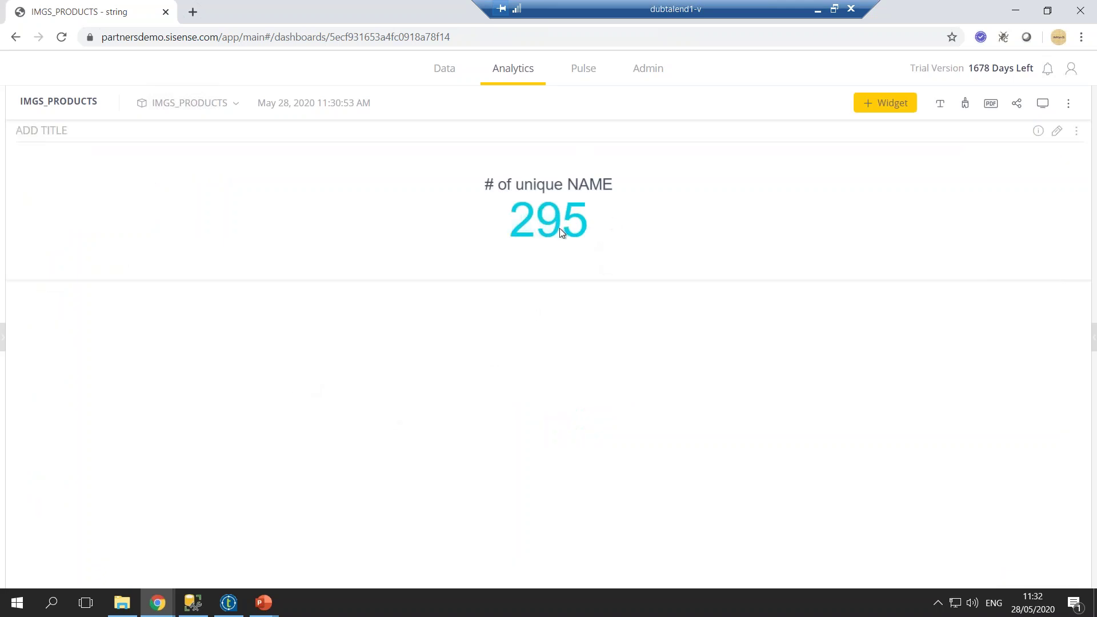
# Start a new dashboard widget in advanced configuration and set its chart type to Pie Chart.
pyautogui.click(893, 114)
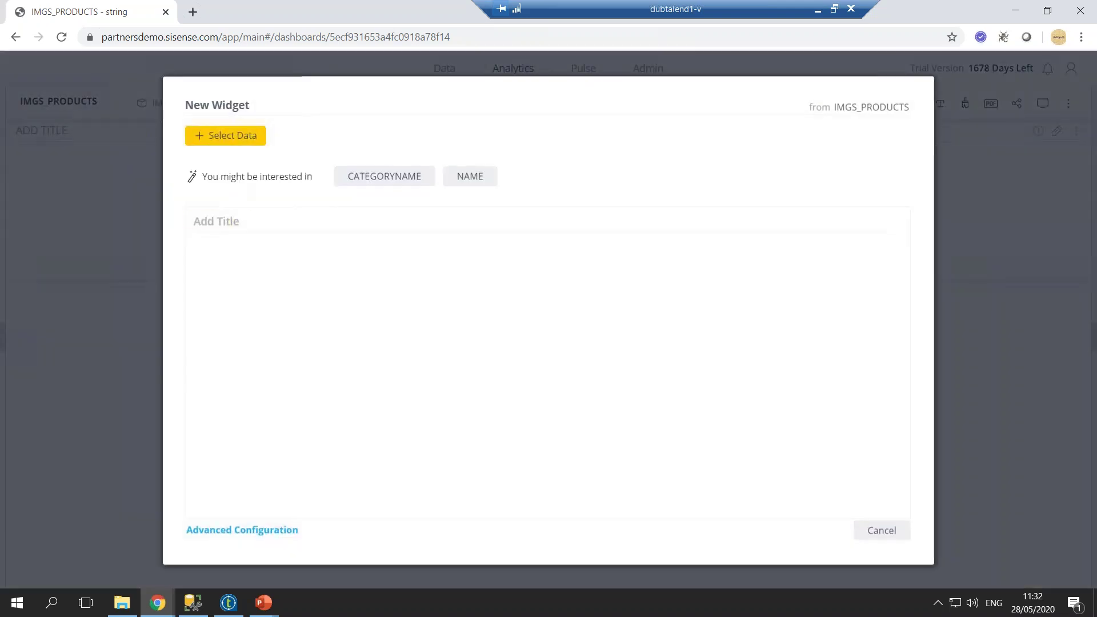
pyautogui.click(240, 531)
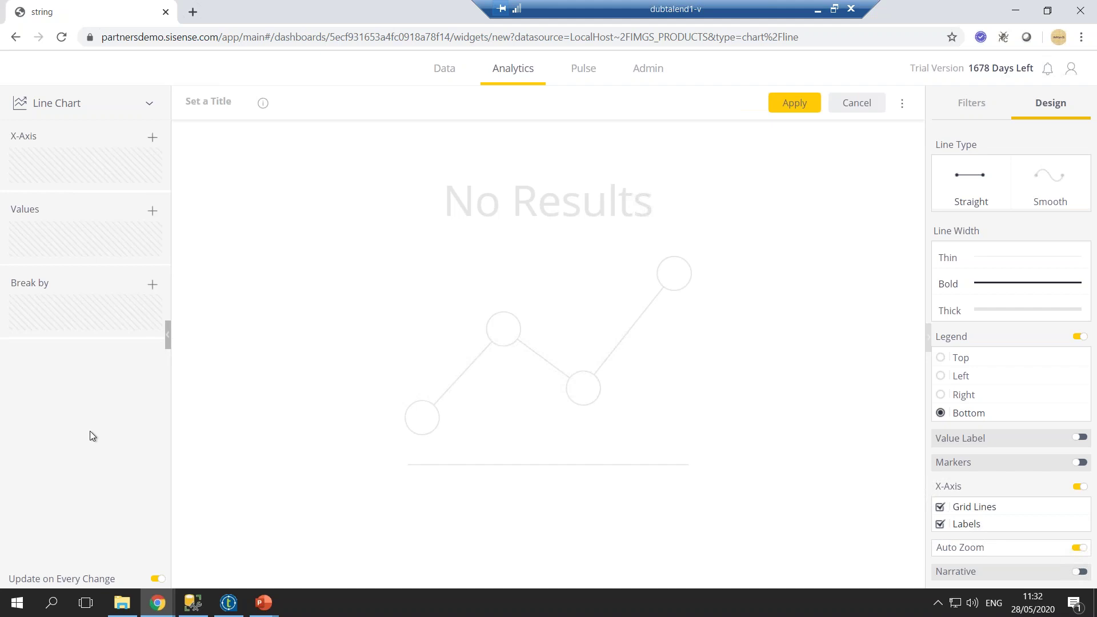
pyautogui.click(148, 110)
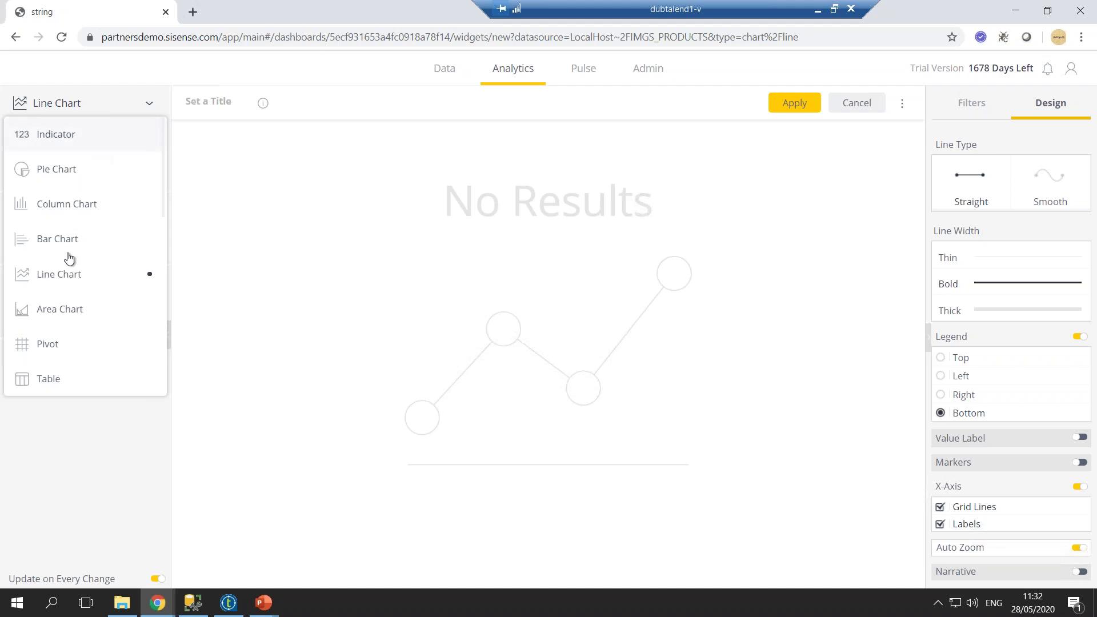
pyautogui.click(78, 179)
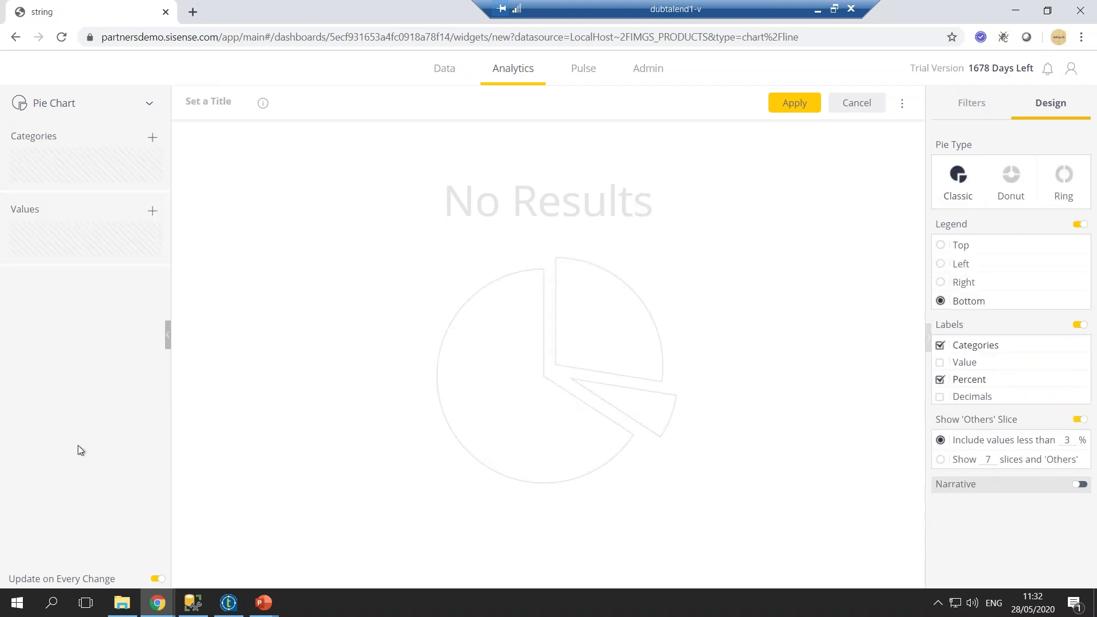
# Set the pie chart's value to the unique count of the PRODUCT table's NAME field and enable value labels.
pyautogui.click(152, 210)
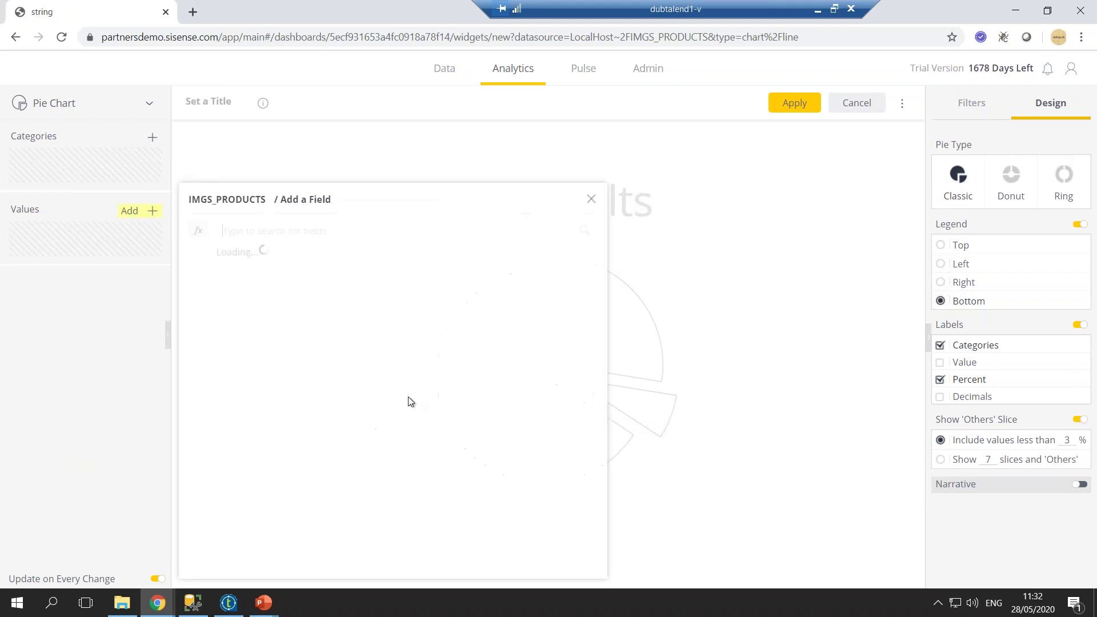
pyautogui.scroll(-2, 395, 449)
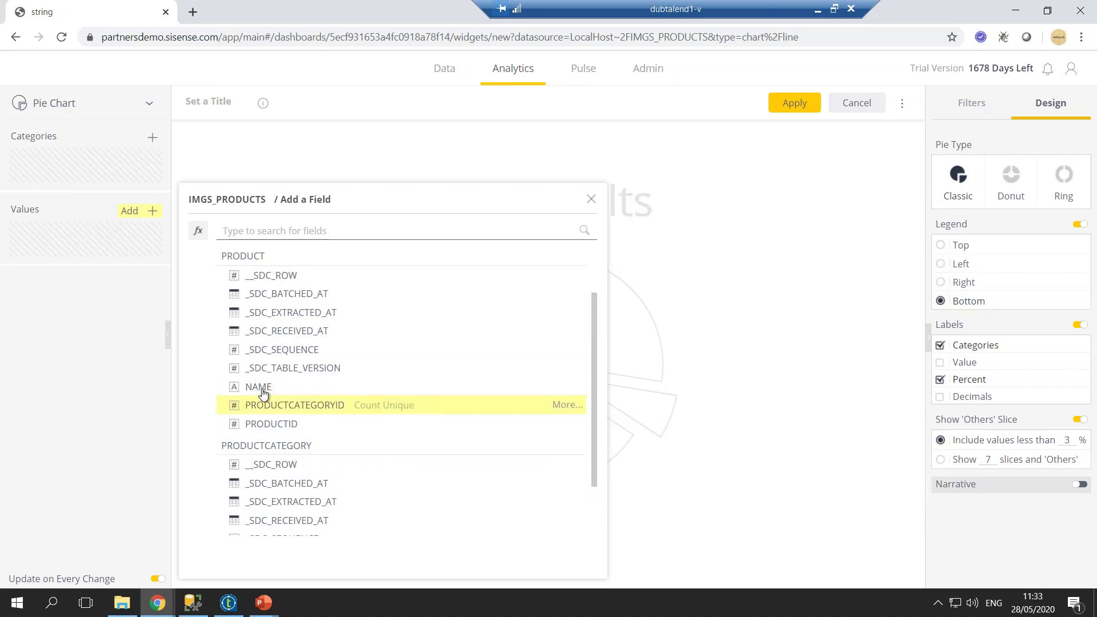
pyautogui.click(561, 389)
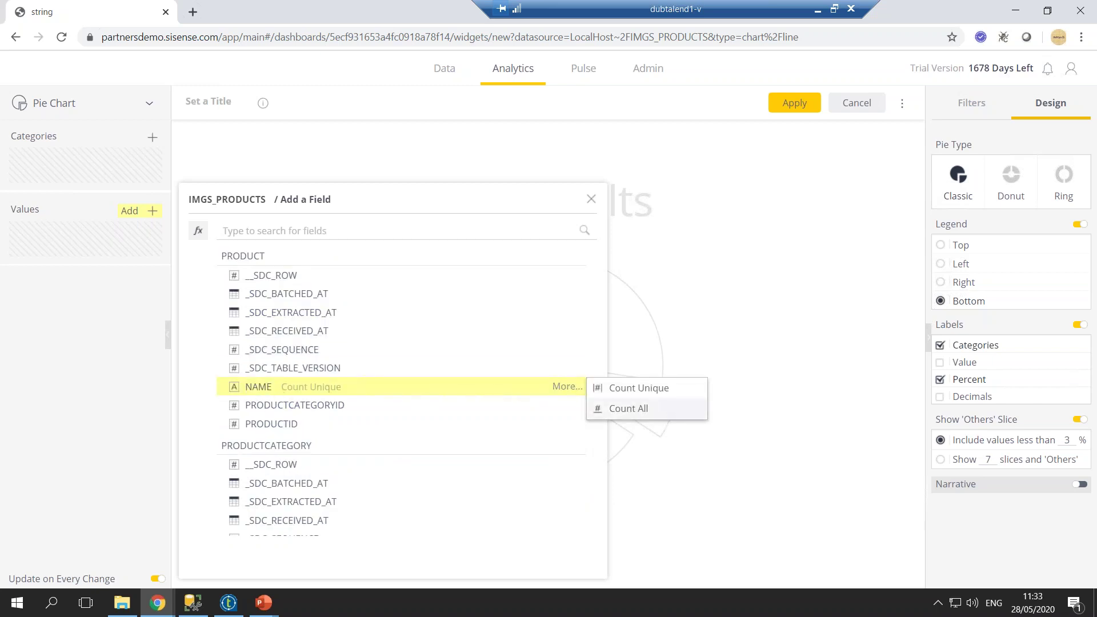
pyautogui.click(628, 388)
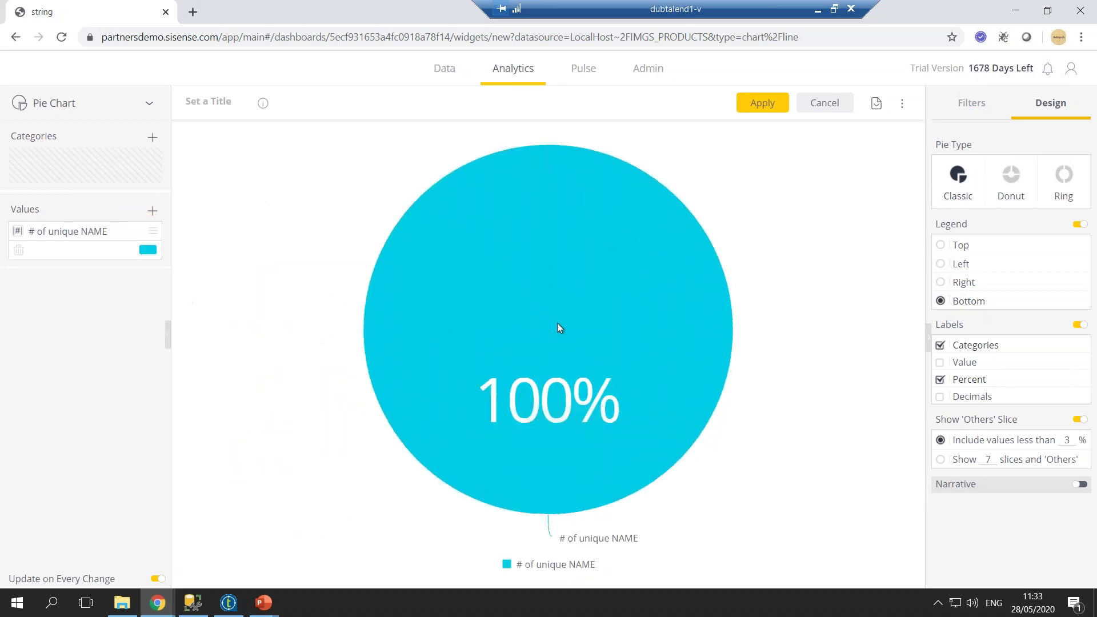
pyautogui.click(941, 364)
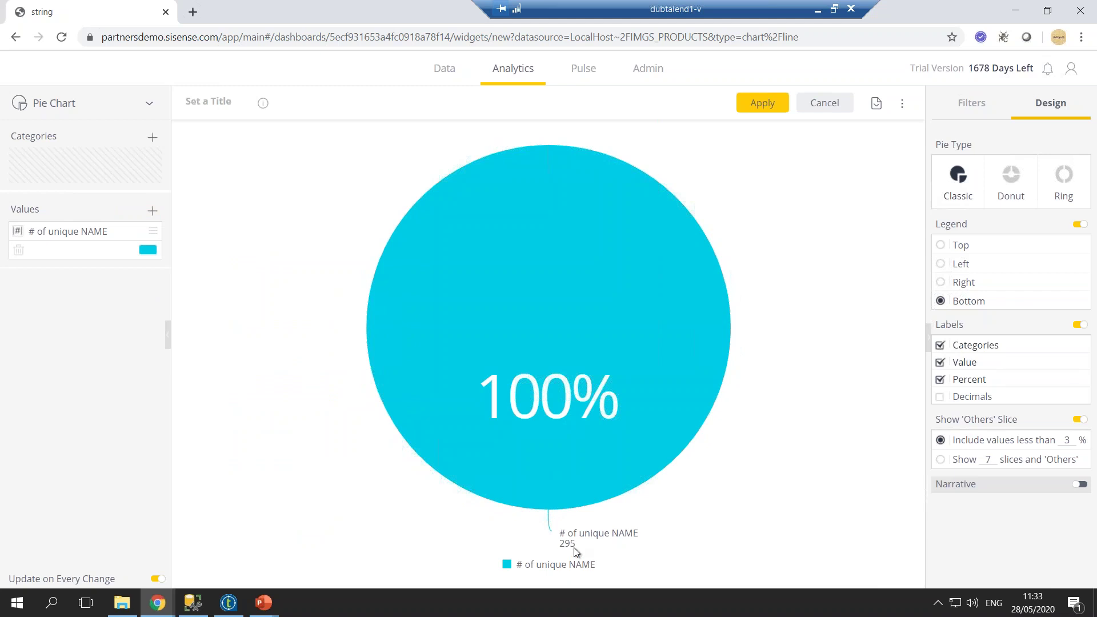
# Categorize the pie chart by the PRODUCTCATEGORY table's CATEGORYNAME field and apply the widget to the dashboard.
pyautogui.click(152, 138)
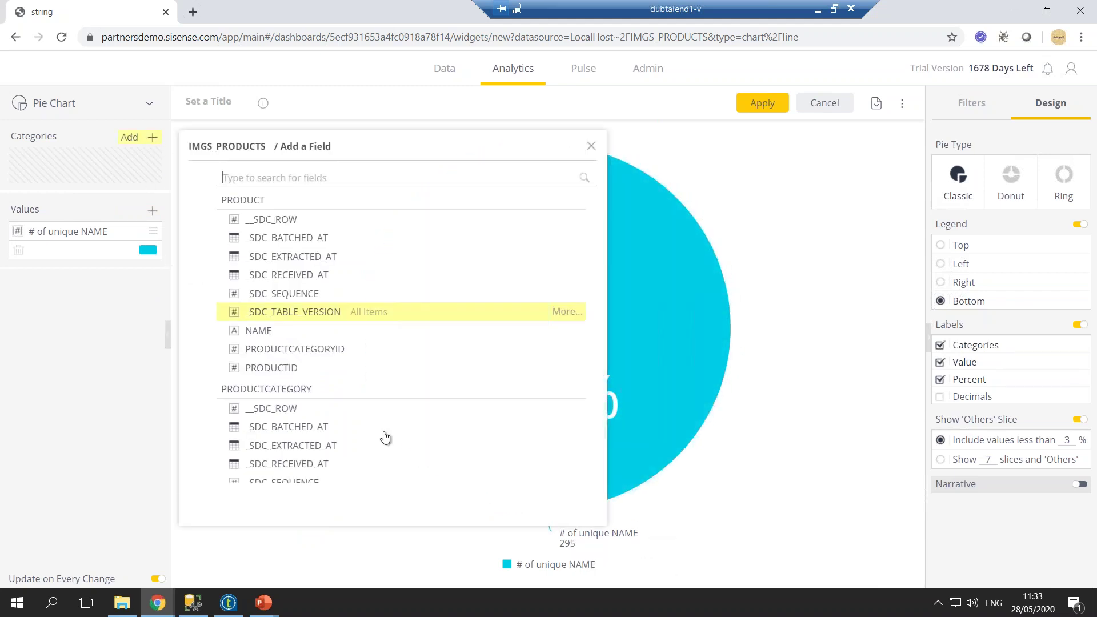
pyautogui.scroll(-1, 394, 457)
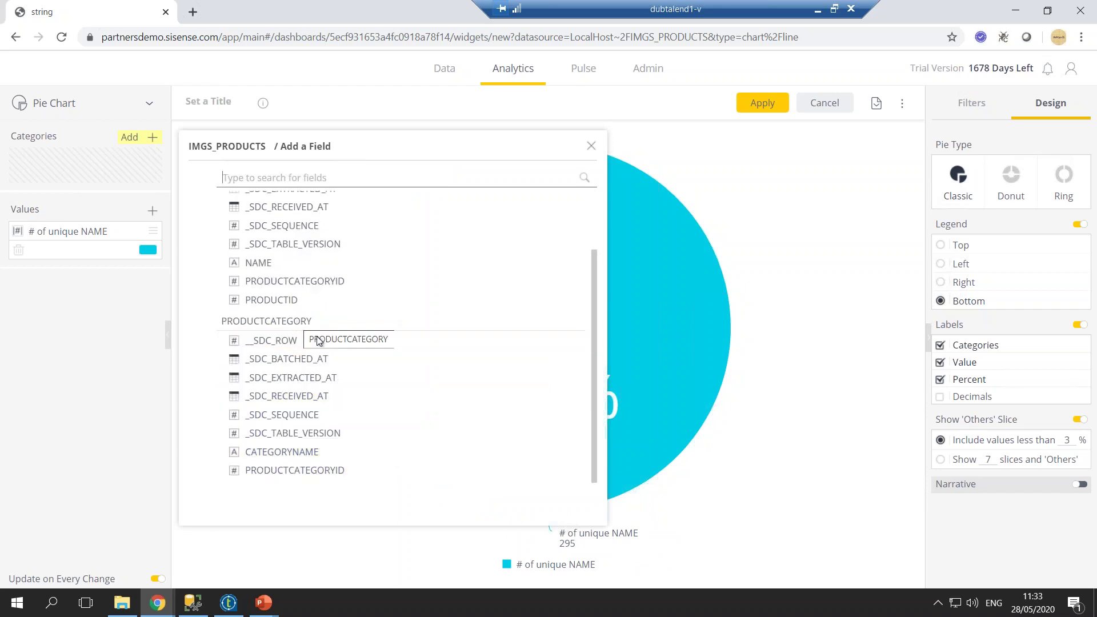
pyautogui.click(290, 454)
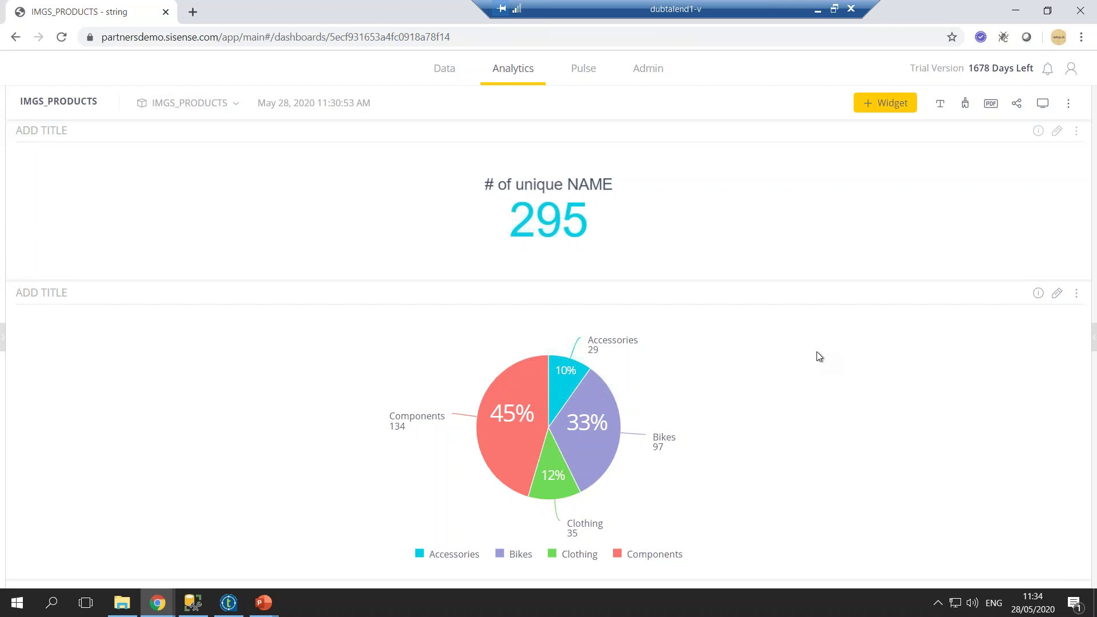
# Switch to the PowerPoint slide show showing the Stitch-to-Sisense data flow diagram.
pyautogui.hotkey('alt', 'Tab')
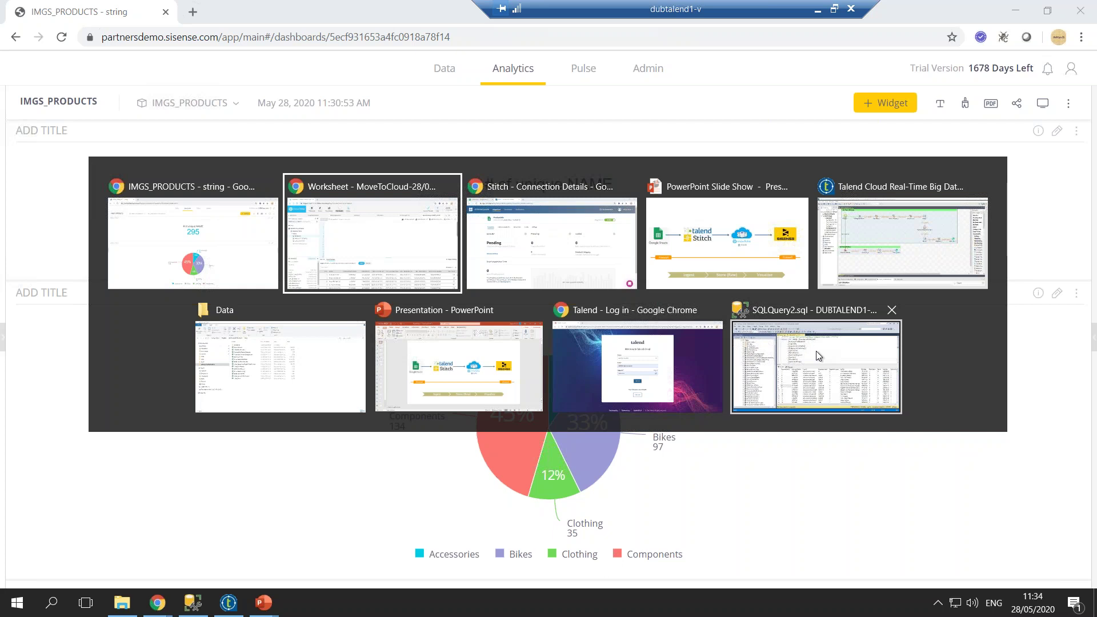
pyautogui.hotkey('alt', 'Tab')
pyautogui.hotkey('alt', 'Tab')
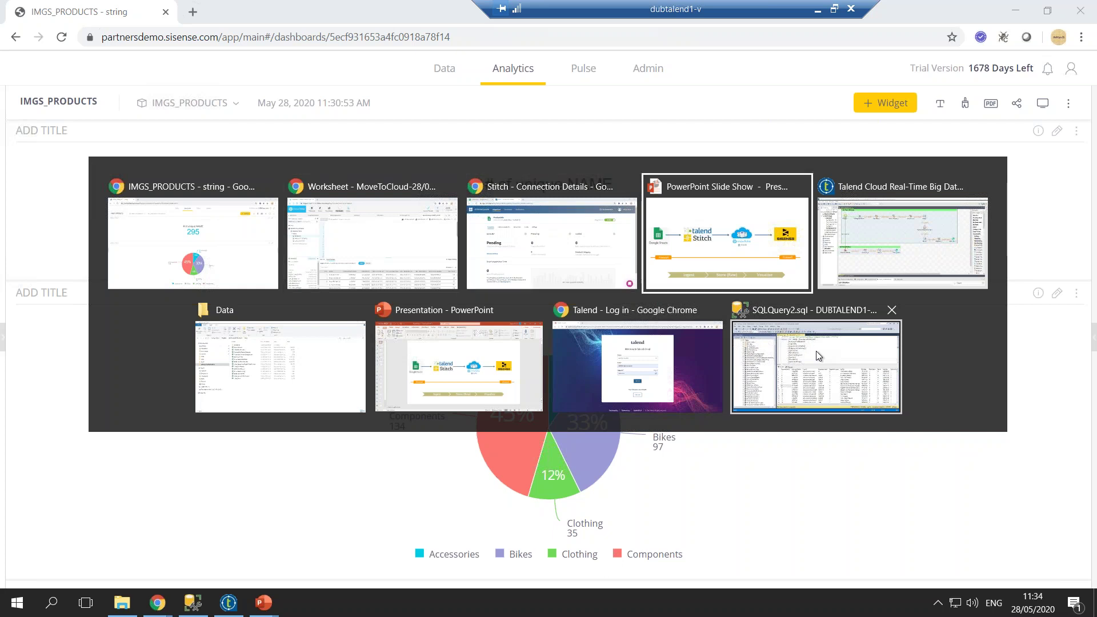